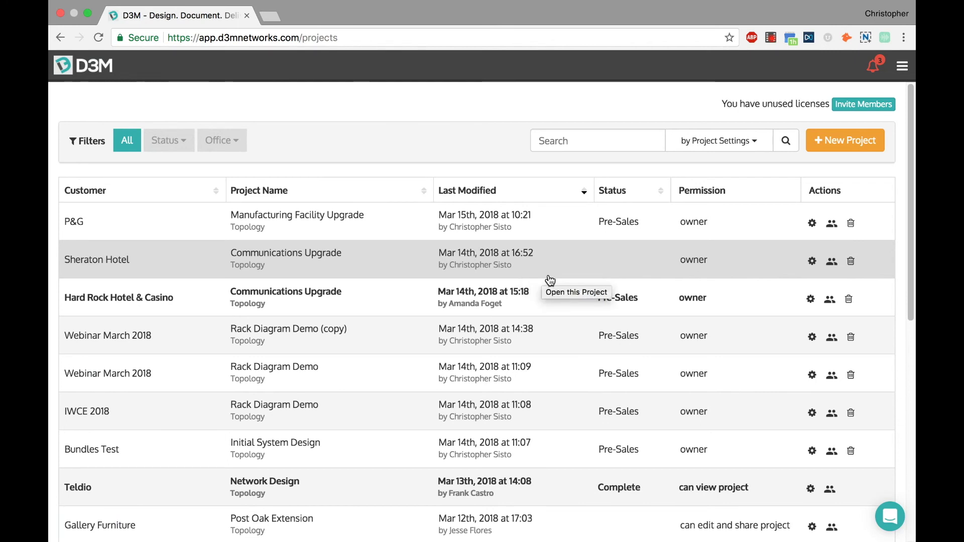
# - Open the P&G Manufacturing Facility Upgrade project from the projects list
pyautogui.click(902, 66)
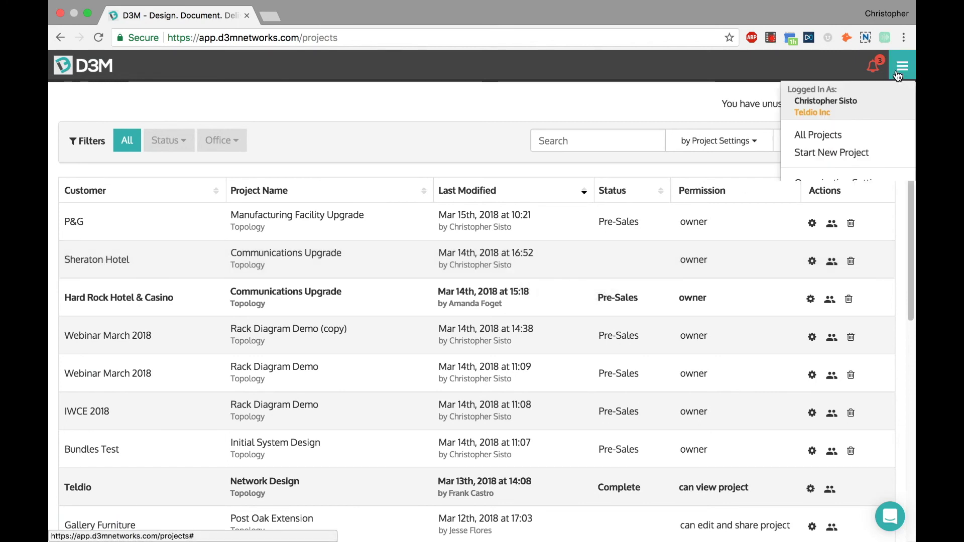
pyautogui.click(566, 100)
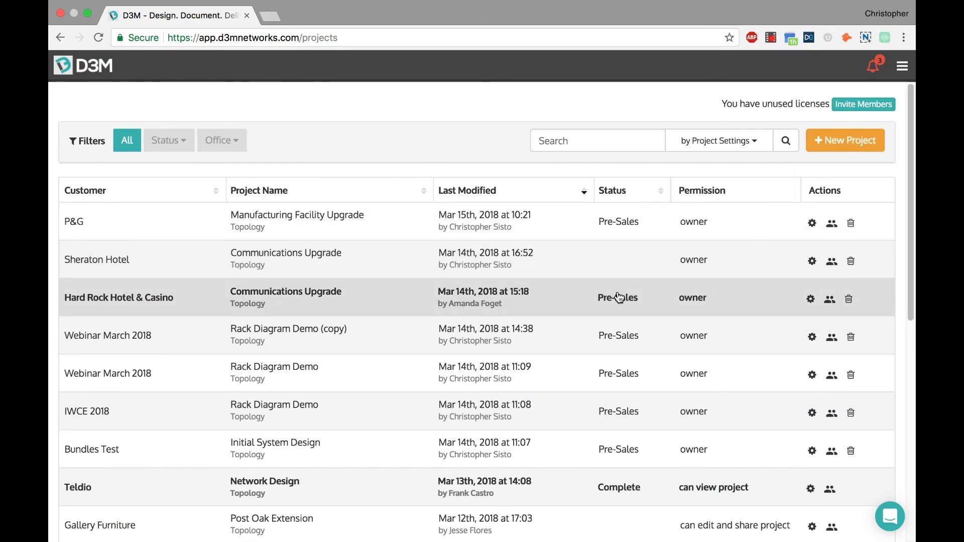
pyautogui.scroll(-8, 689, 298)
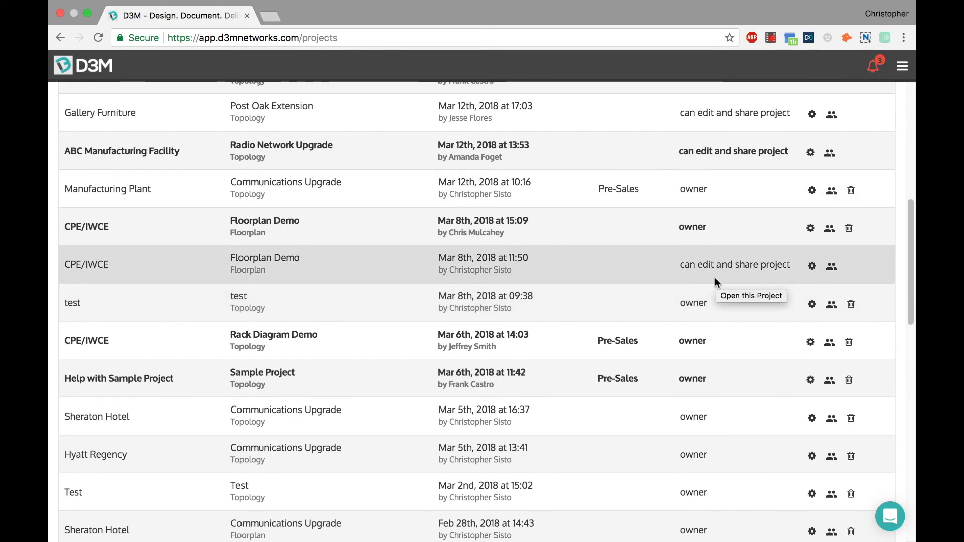
pyautogui.scroll(8, 715, 277)
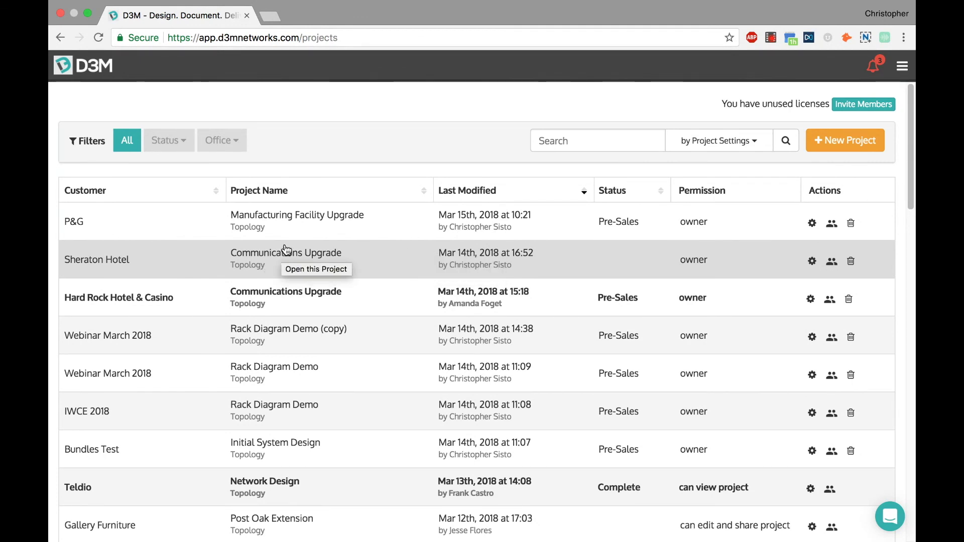
pyautogui.click(289, 229)
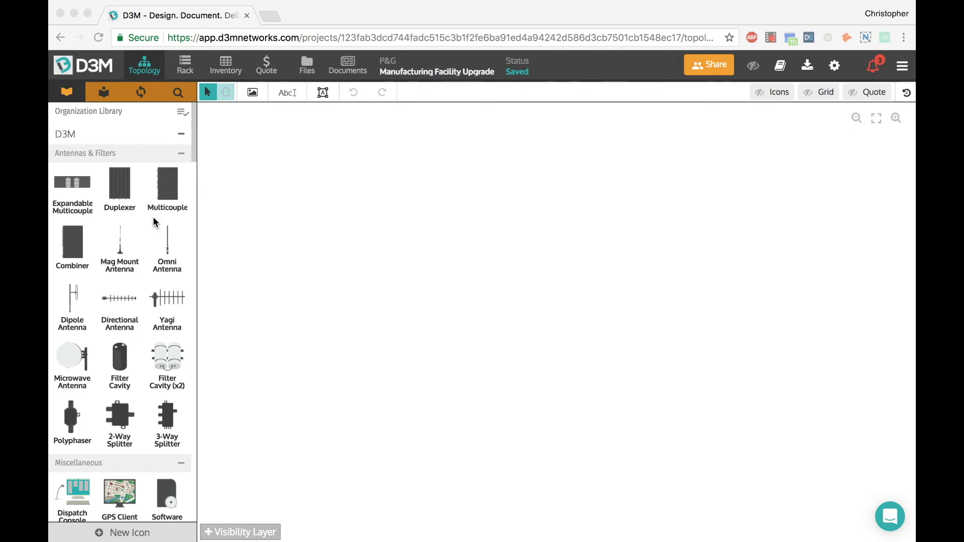
# - Scroll the equipment library down to Motorola Solutions repeaters, where the MTR 3000 is listed
pyautogui.scroll(-10, 153, 223)
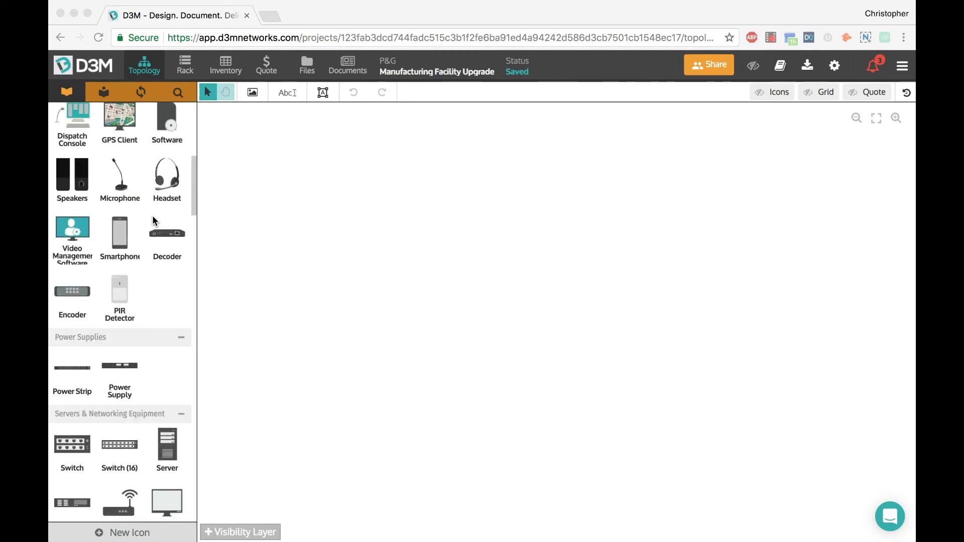
pyautogui.scroll(-5, 153, 220)
pyautogui.scroll(-3, 153, 221)
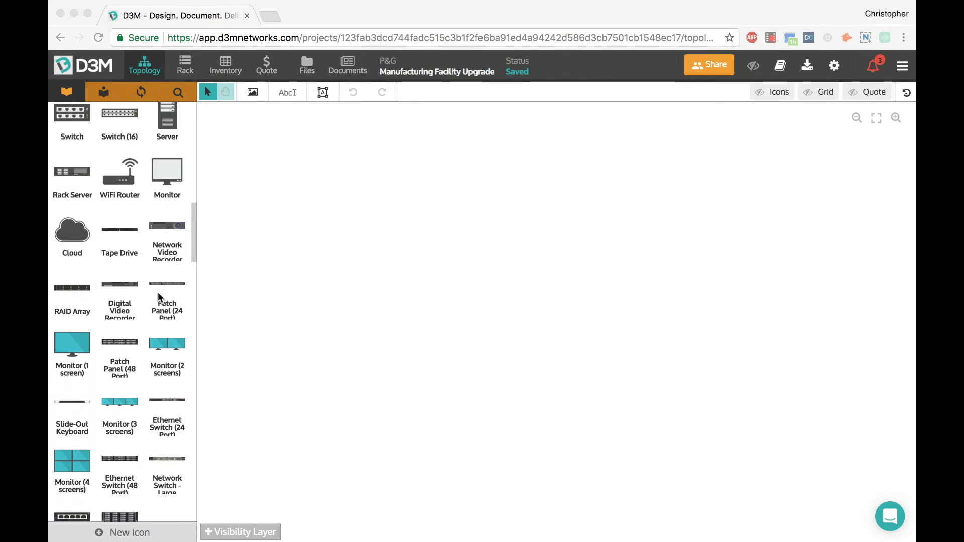
pyautogui.scroll(-6, 157, 296)
pyautogui.scroll(-8, 153, 303)
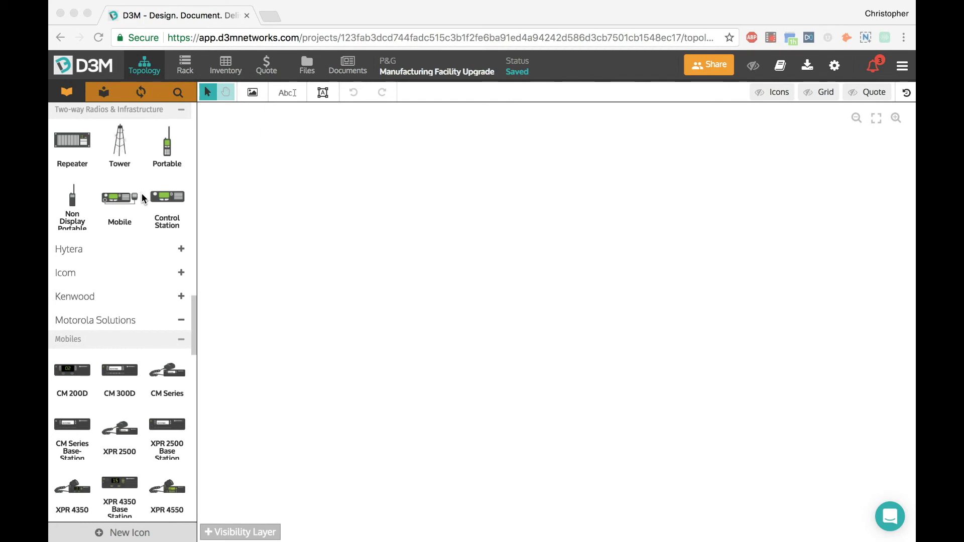
pyautogui.scroll(-1, 146, 248)
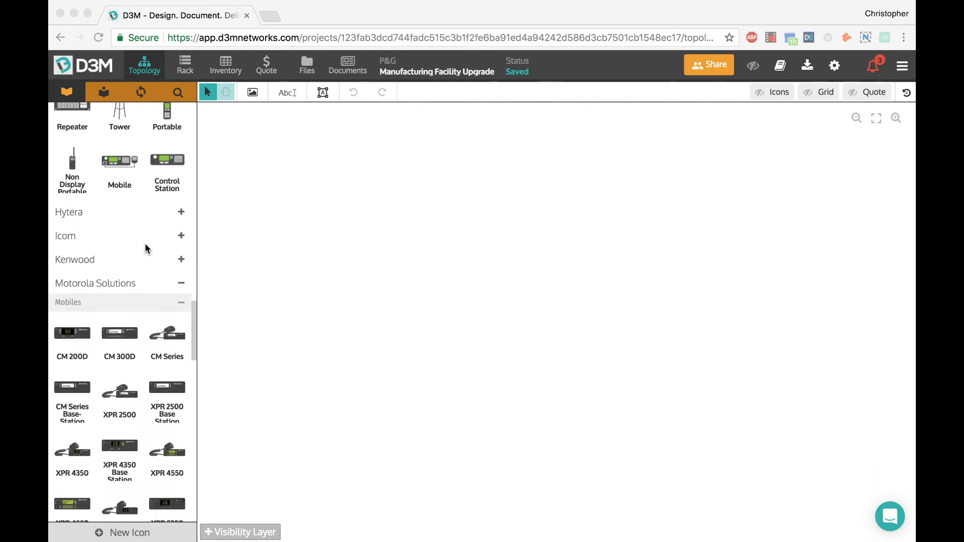
pyautogui.scroll(-1, 145, 247)
pyautogui.scroll(-5, 146, 246)
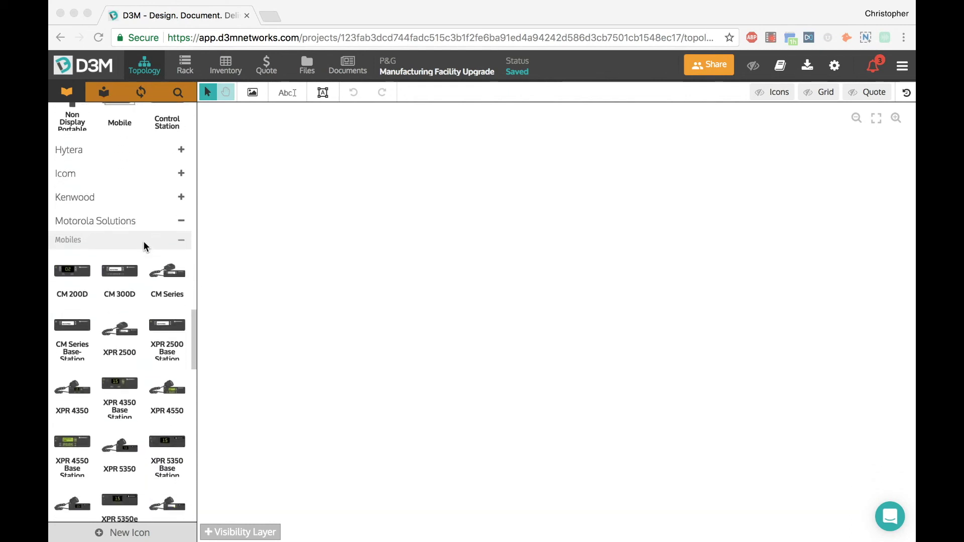
pyautogui.scroll(-18, 144, 243)
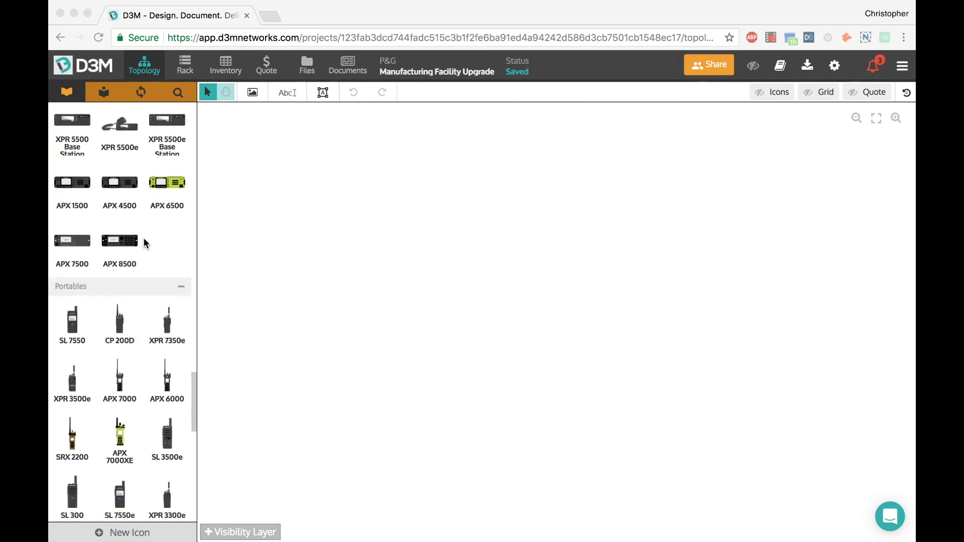
pyautogui.scroll(-6, 145, 244)
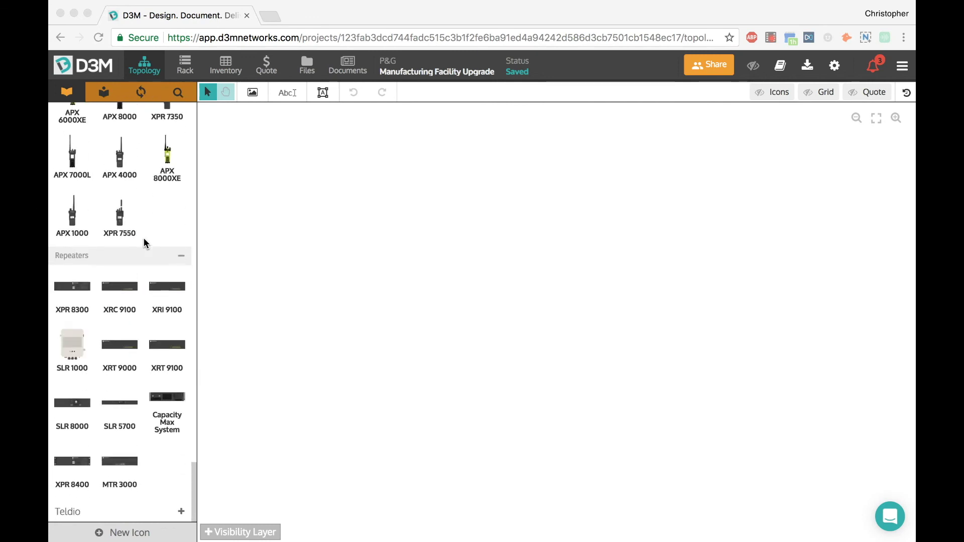
# - Place two MTR 3000 repeaters on the canvas, one below the other
pyautogui.click(122, 464)
pyautogui.moveTo(120, 460); pyautogui.dragTo(379, 250)
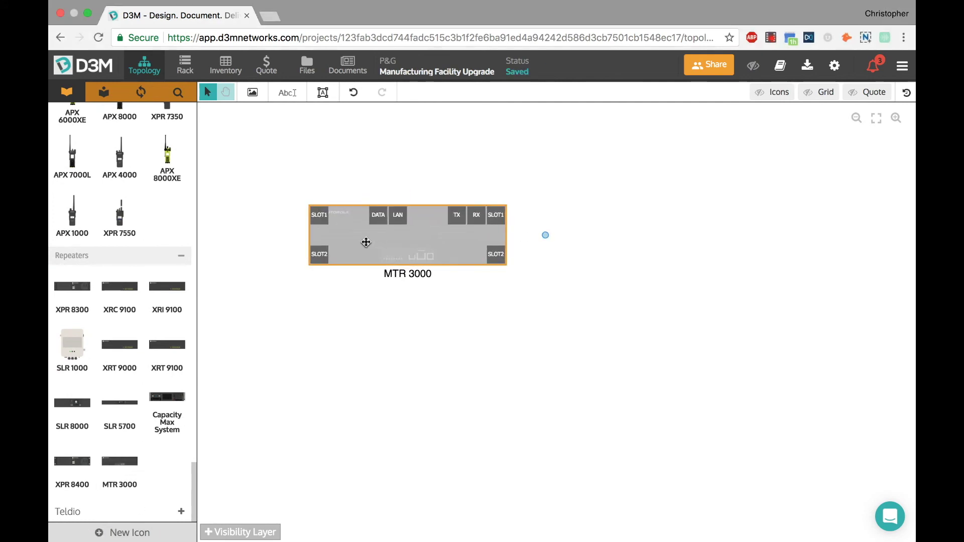
pyautogui.moveTo(120, 461); pyautogui.dragTo(437, 370)
pyautogui.moveTo(376, 347); pyautogui.dragTo(410, 369)
# - Show devices as product images and select the upper MTR 3000 to view its properties
pyautogui.scroll(10, 139, 274)
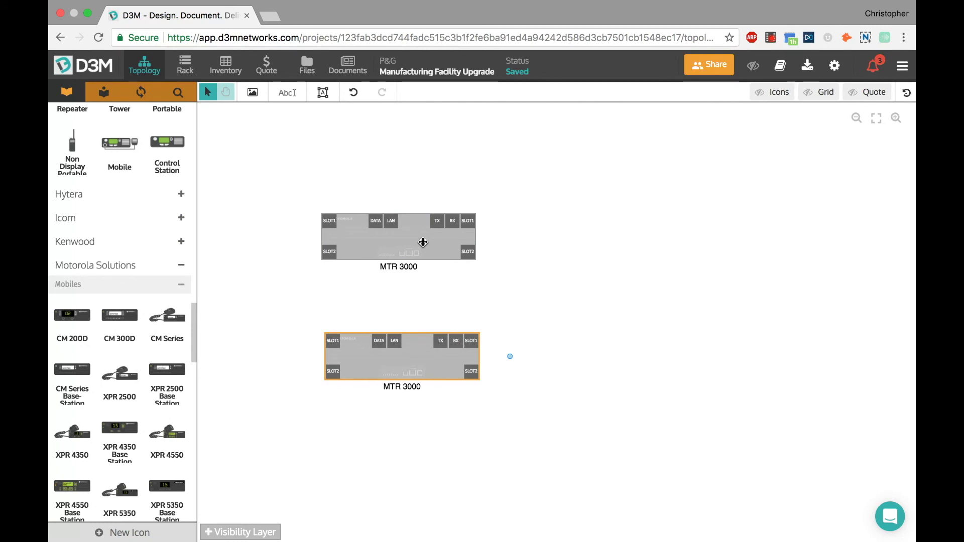
pyautogui.click(763, 92)
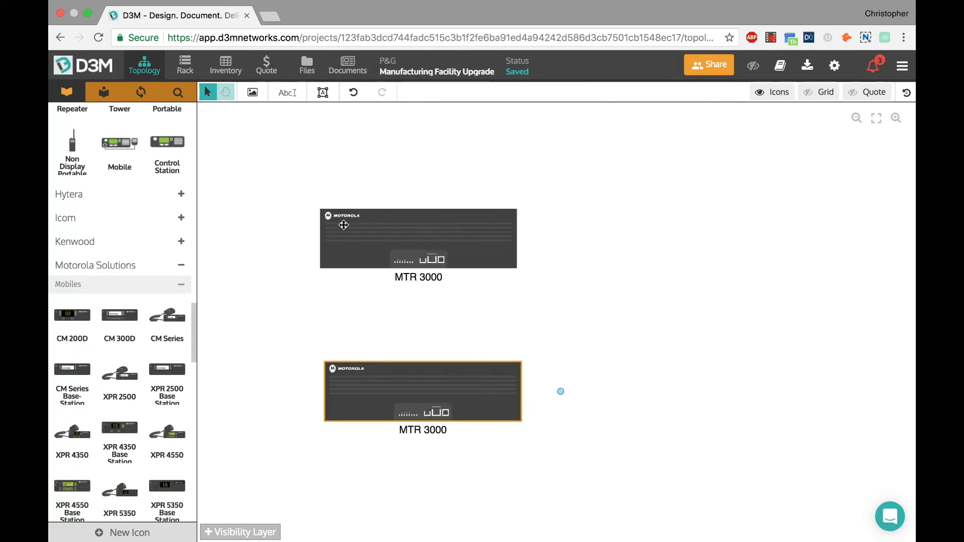
pyautogui.scroll(5, 376, 222)
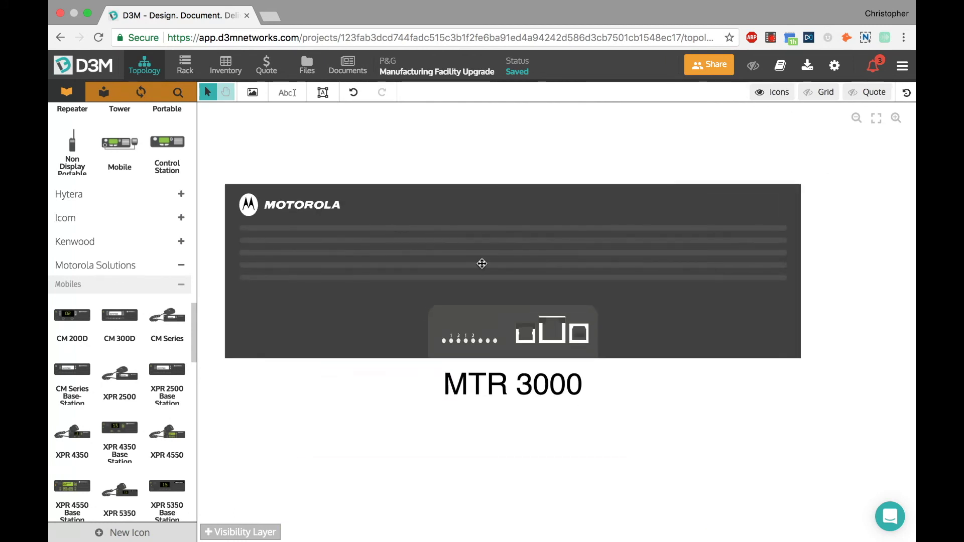
pyautogui.scroll(-5, 494, 272)
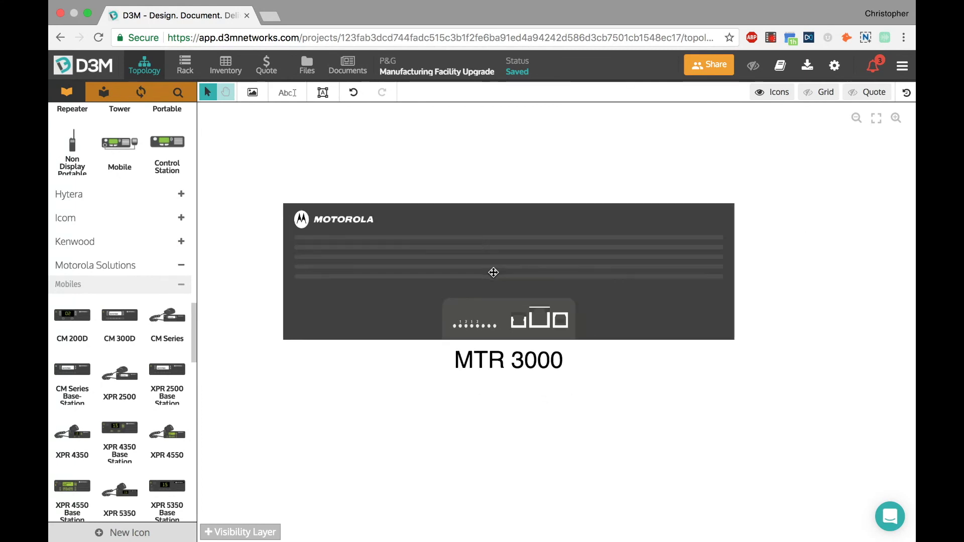
pyautogui.click(492, 272)
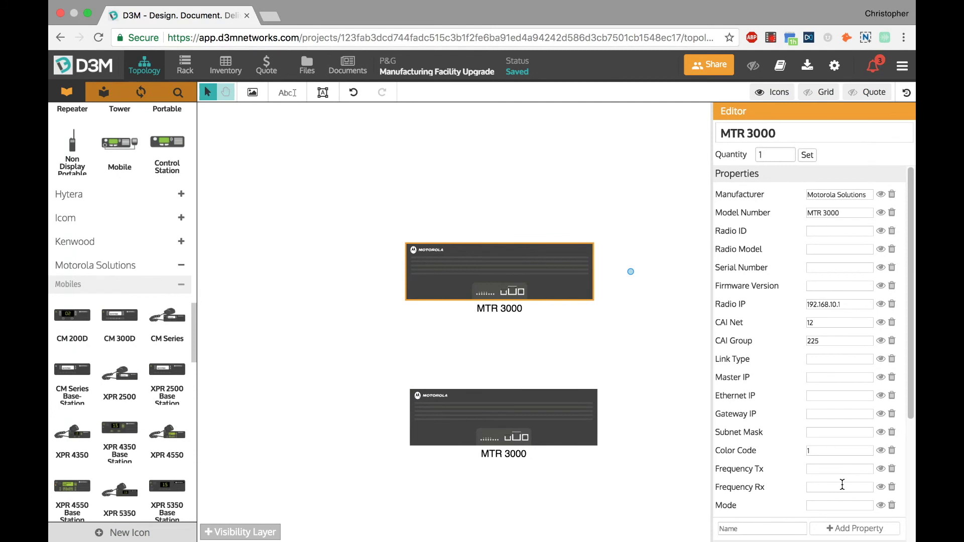
# - Show Motorola Solutions and MTR 3000 labels beneath the upper repeater, entering 'vjvuyf' as Radio Model
pyautogui.click(881, 195)
pyautogui.click(881, 213)
pyautogui.click(819, 231)
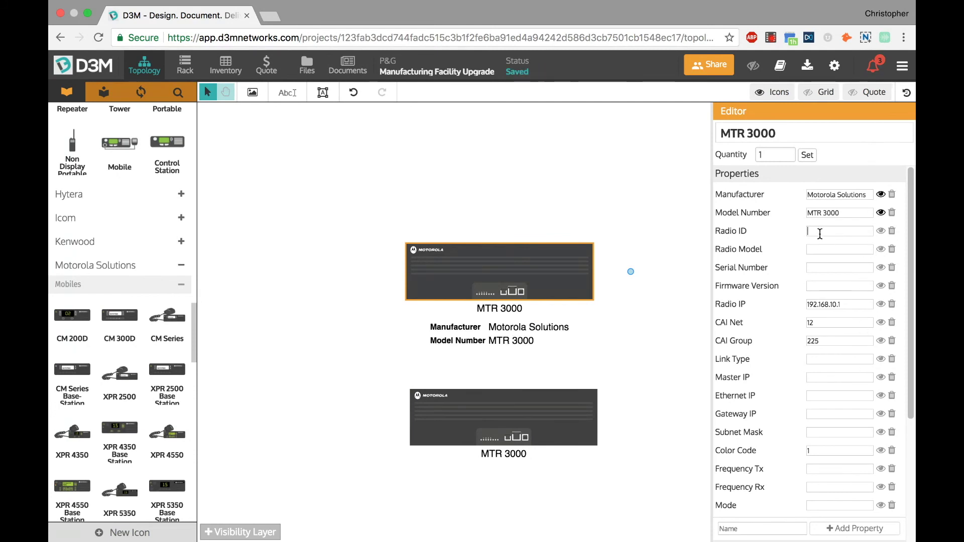
pyautogui.click(822, 251)
pyautogui.write('vjvuyf')
pyautogui.press('Tab')
pyautogui.click(638, 313)
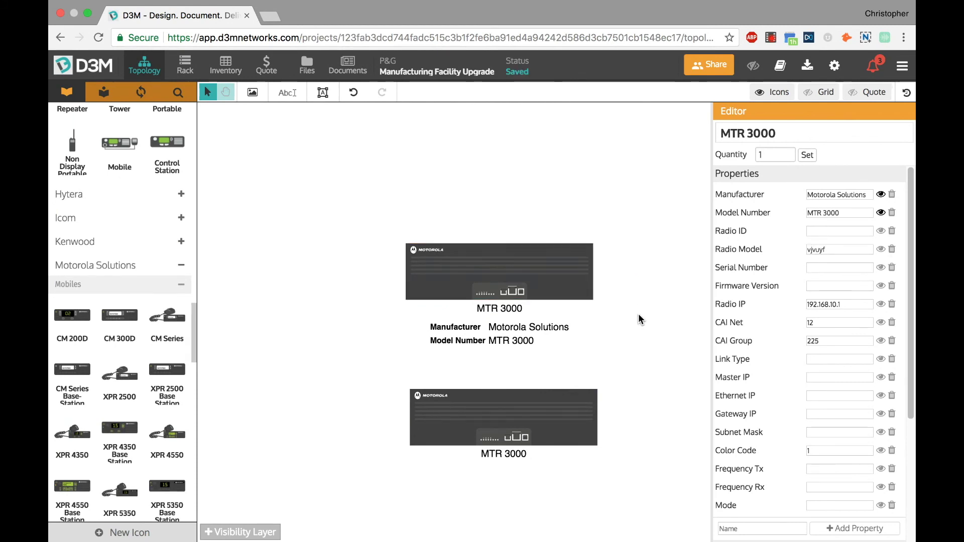
pyautogui.scroll(10, 109, 249)
pyautogui.scroll(15, 110, 249)
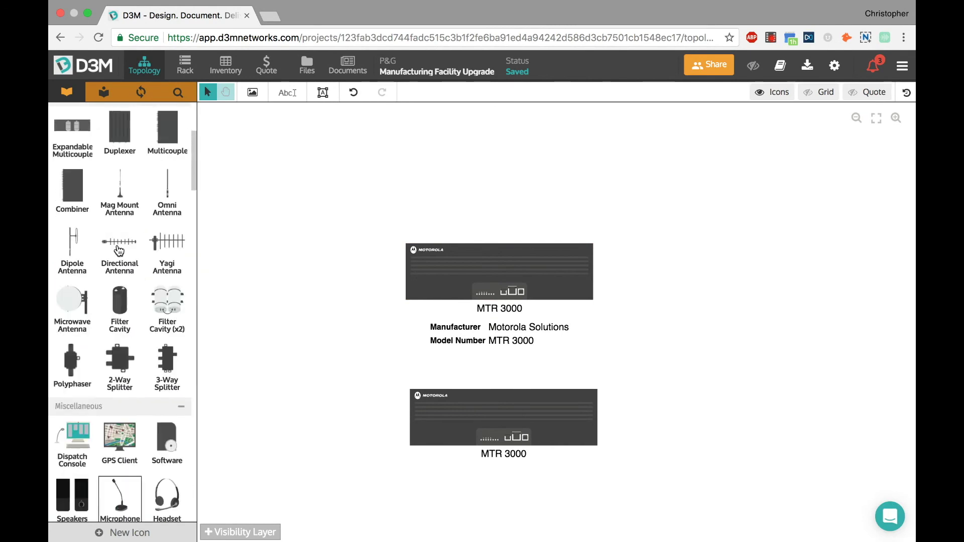
# - Reposition the upper MTR 3000 and cable its TX and RX ports to the Duplexer
pyautogui.moveTo(119, 189); pyautogui.dragTo(640, 295)
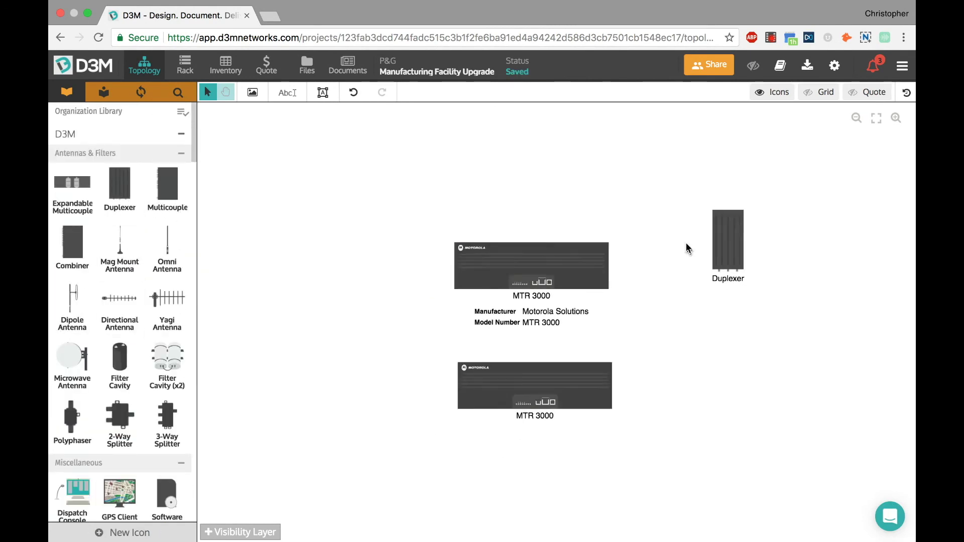
pyautogui.moveTo(538, 258); pyautogui.dragTo(490, 245)
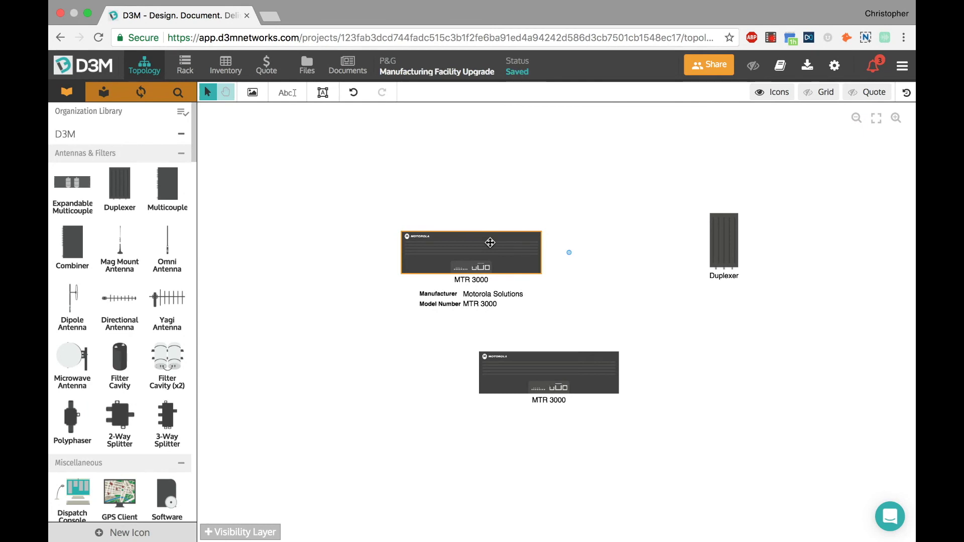
pyautogui.press('i')
pyautogui.moveTo(507, 239); pyautogui.dragTo(709, 234)
pyautogui.moveTo(520, 240); pyautogui.dragTo(711, 248)
pyautogui.click(694, 291)
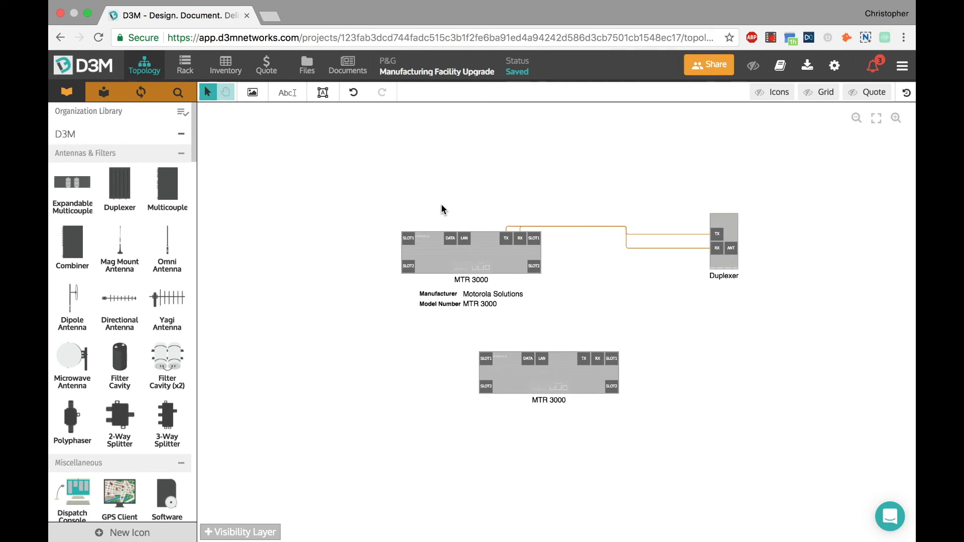
# - Delete both MTR 3000s, the Duplexer and their cables, then open My Library
pyautogui.moveTo(350, 160); pyautogui.dragTo(787, 490)
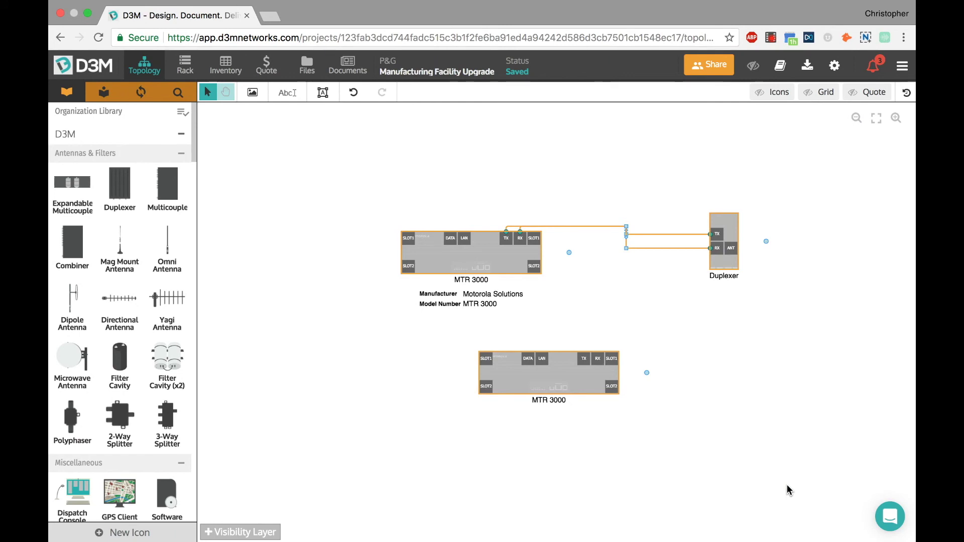
pyautogui.press('Delete')
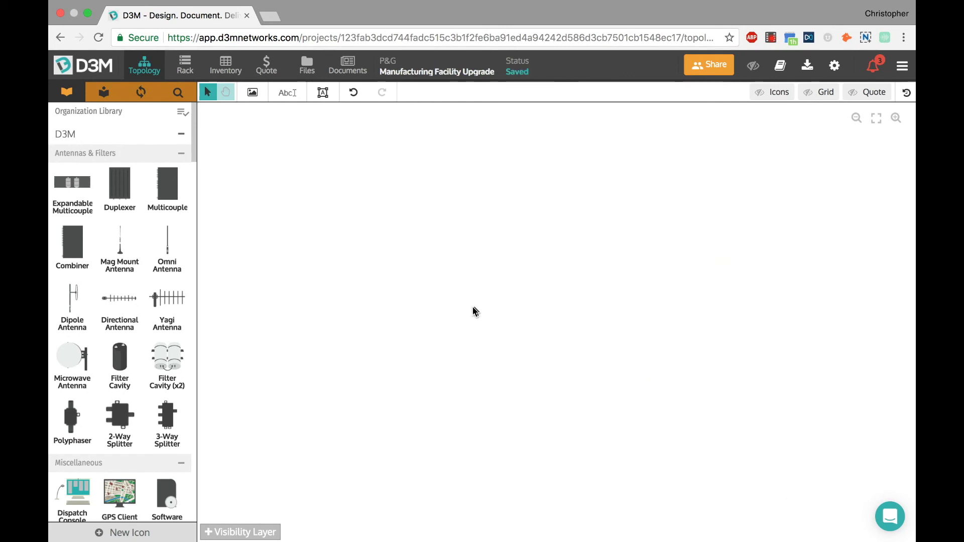
pyautogui.click(103, 93)
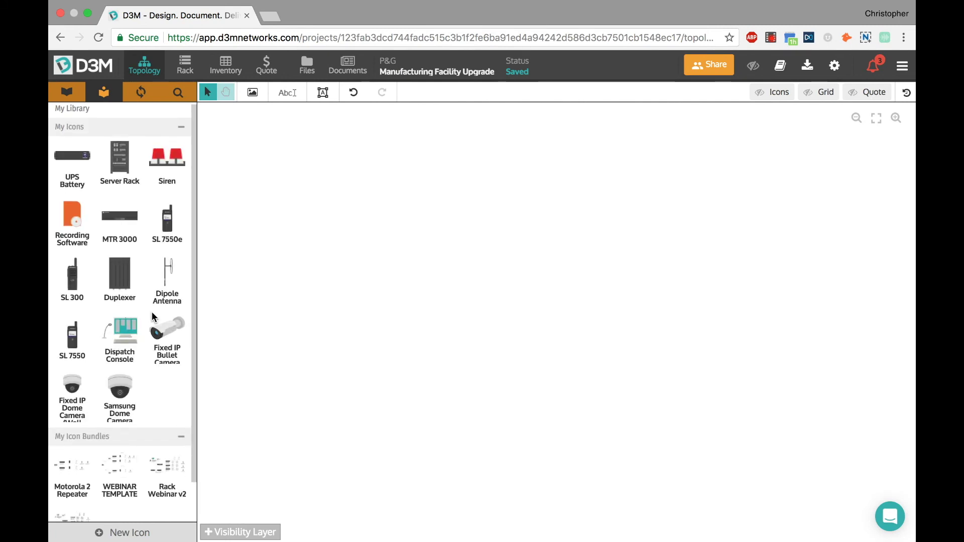
# - Drop the RACK WEBINAR DEMO bundle onto the canvas, pan it into view, and select the Monitor and Control Station group
pyautogui.scroll(-2, 152, 316)
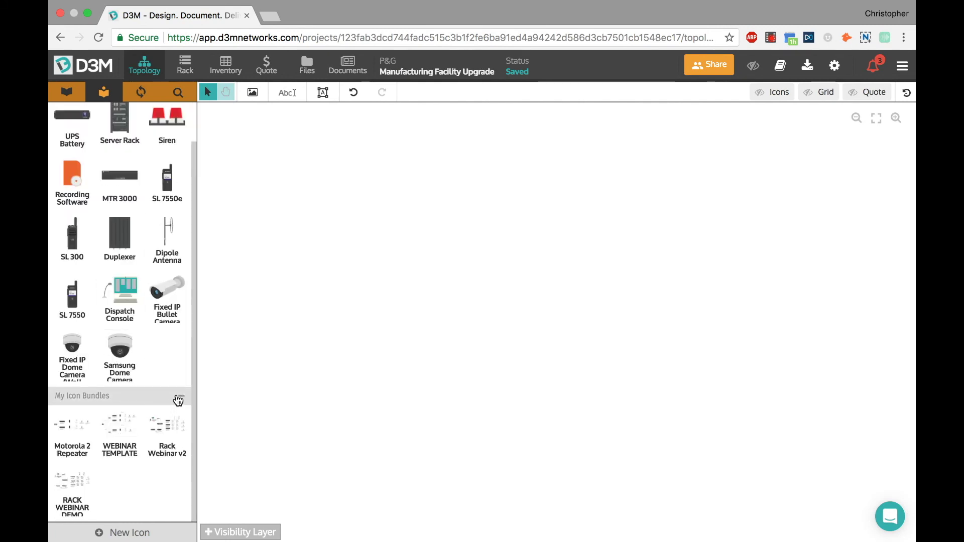
pyautogui.click(67, 504)
pyautogui.moveTo(73, 492); pyautogui.dragTo(361, 193)
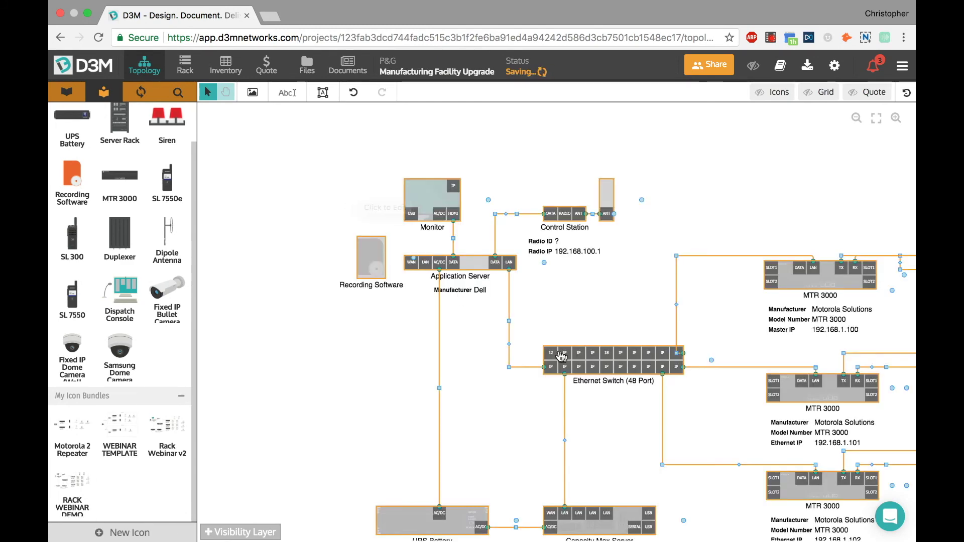
pyautogui.scroll(-2, 599, 350)
pyautogui.press('space')
pyautogui.moveTo(693, 211); pyautogui.dragTo(544, 181)
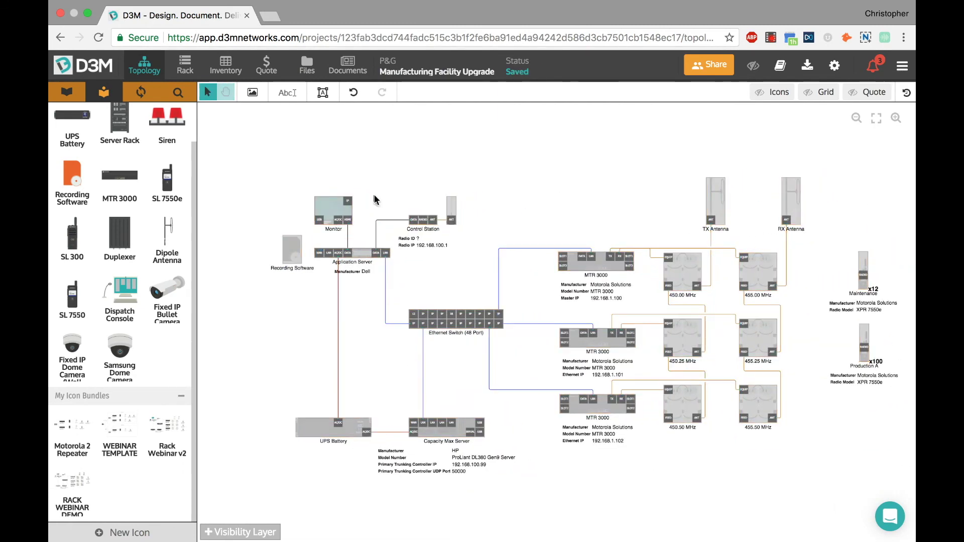
pyautogui.moveTo(239, 155); pyautogui.dragTo(489, 304)
# - Switch the bundled topology's devices to photo icons and nudge the view slightly left
pyautogui.rightClick(327, 208)
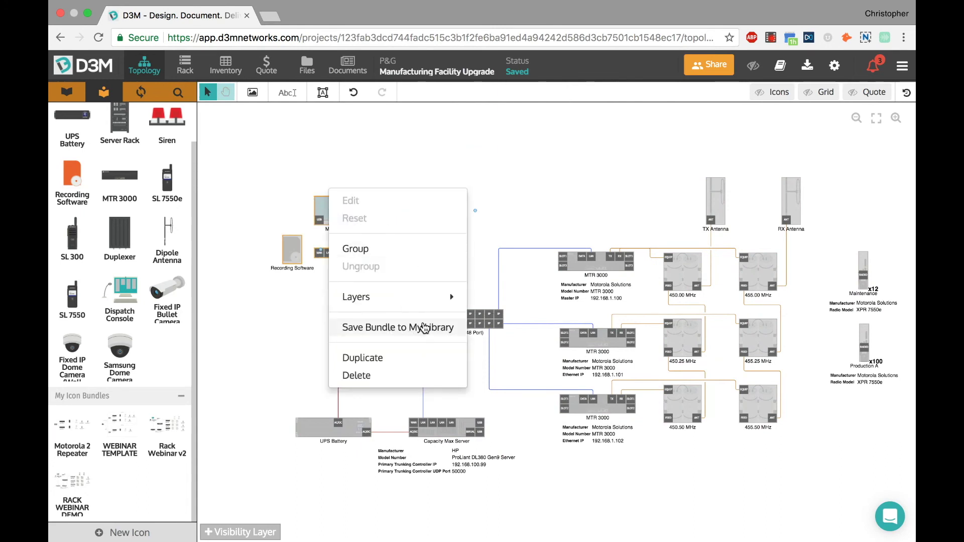
pyautogui.click(613, 191)
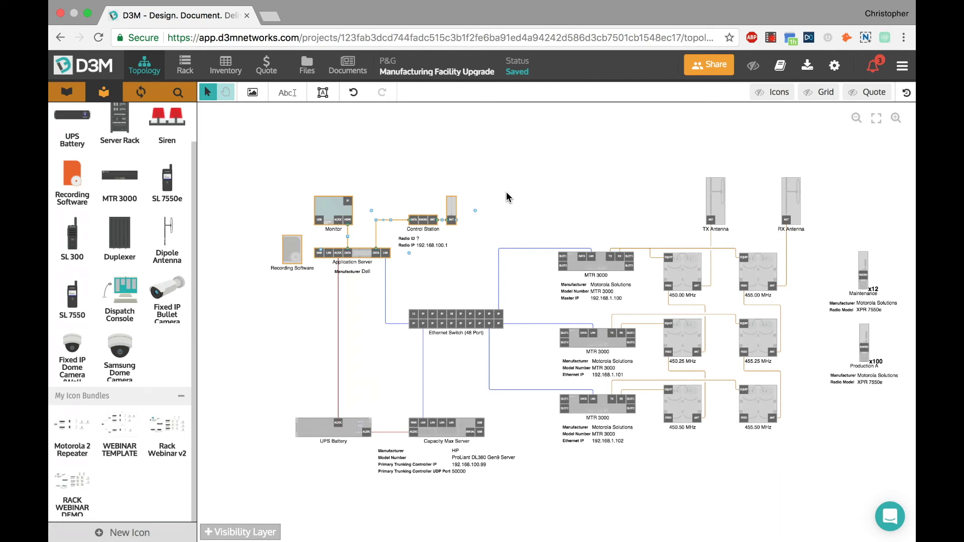
pyautogui.press('i')
pyautogui.click(592, 187)
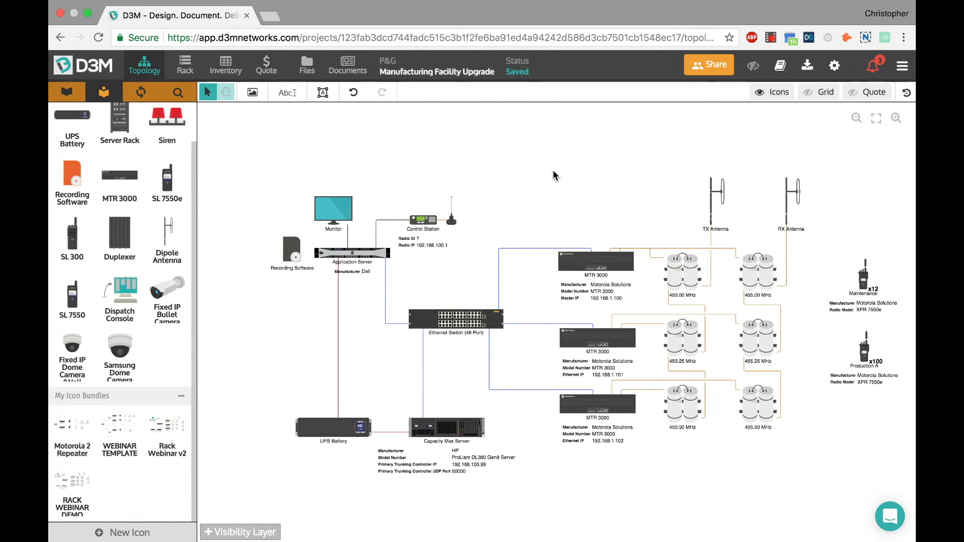
pyautogui.press('space')
pyautogui.moveTo(581, 184); pyautogui.dragTo(547, 176)
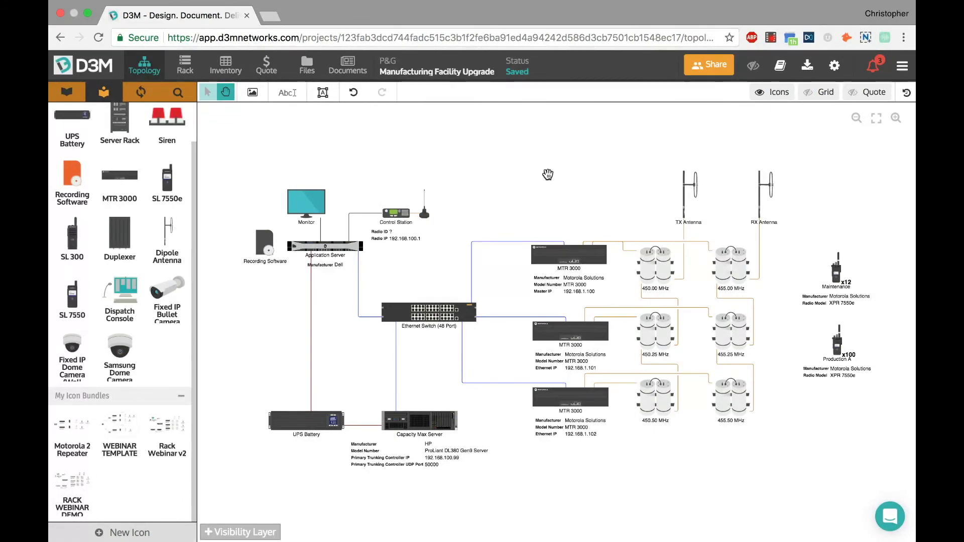
# - Open the Rack view and add a first 42U rack
pyautogui.click(185, 67)
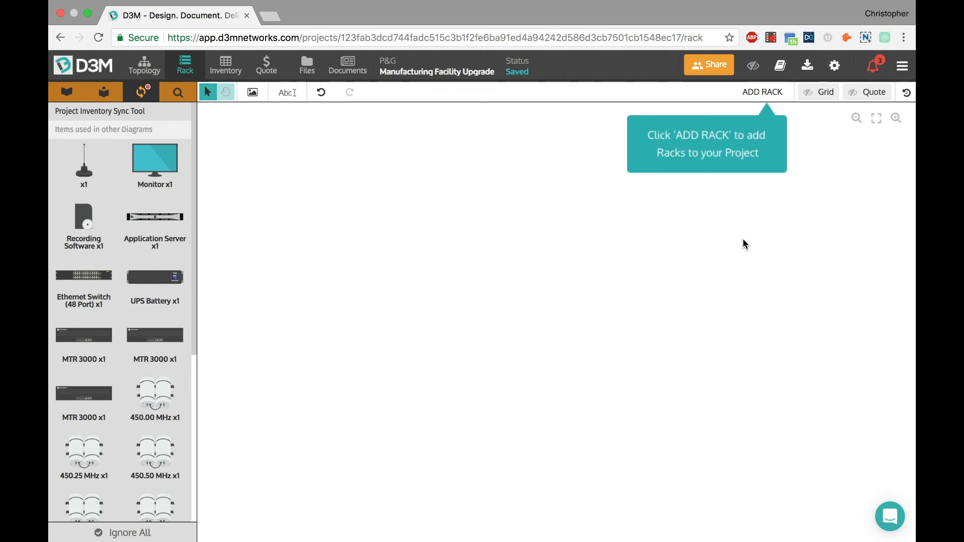
pyautogui.click(764, 96)
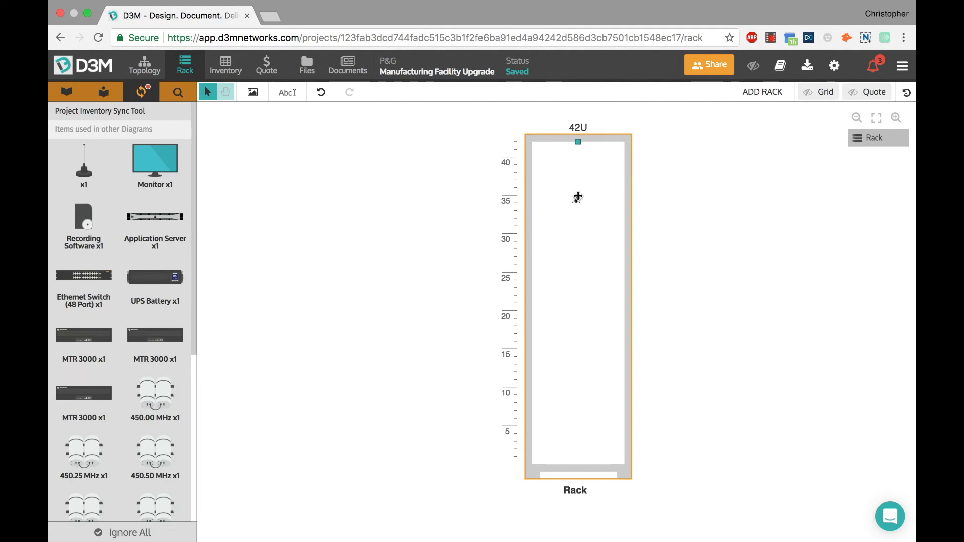
# - Add a second 42U rack and center both racks in view
pyautogui.click(772, 94)
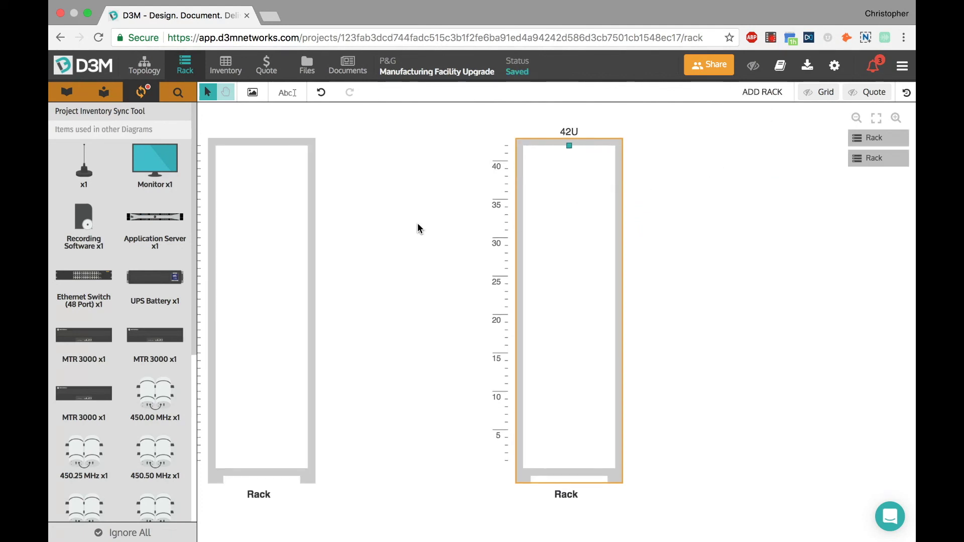
pyautogui.moveTo(396, 198); pyautogui.dragTo(565, 205)
pyautogui.press('space')
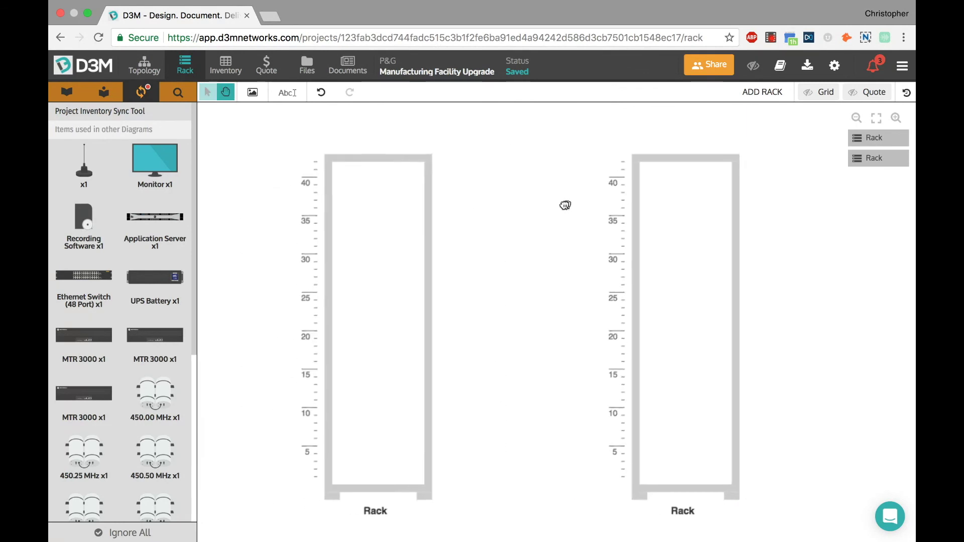
# - Try resizing the left rack's height from its top handle, then deselect it
pyautogui.click(442, 149)
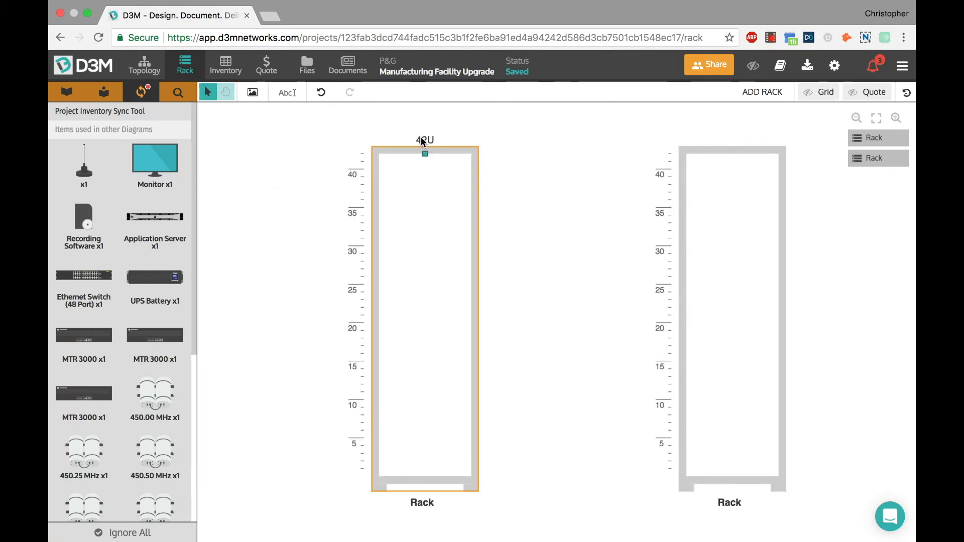
pyautogui.moveTo(426, 158)
pyautogui.mouseDown()
pyautogui.moveTo(430, 397)
pyautogui.moveTo(438, 249)
pyautogui.moveTo(424, 150)
pyautogui.mouseUp()
pyautogui.click(509, 182)
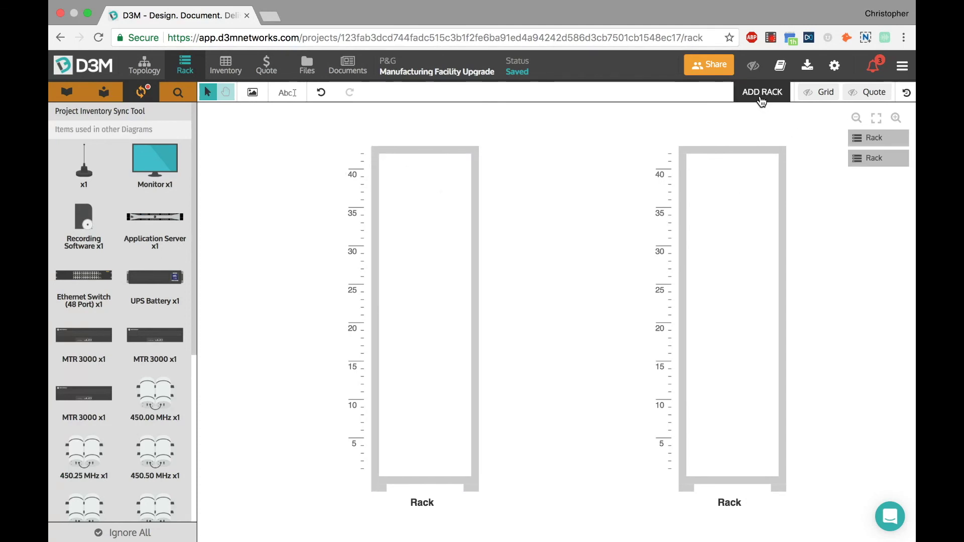
pyautogui.scroll(-3, 573, 237)
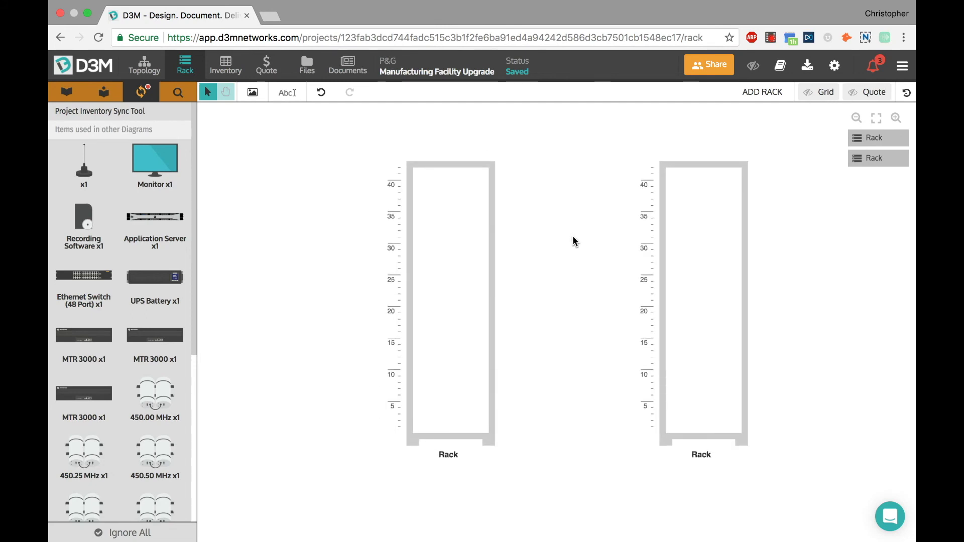
pyautogui.click(450, 165)
pyautogui.moveTo(450, 165); pyautogui.dragTo(485, 177)
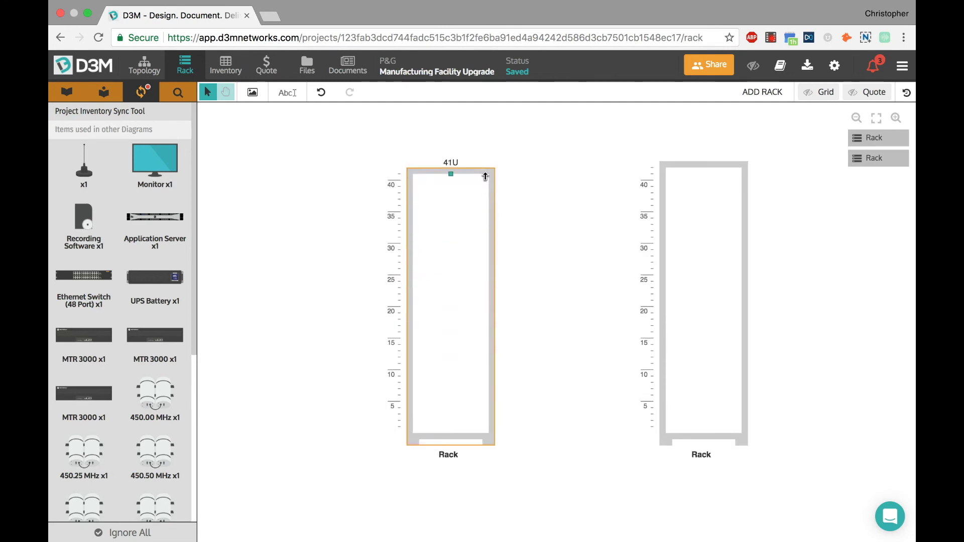
pyautogui.click(541, 194)
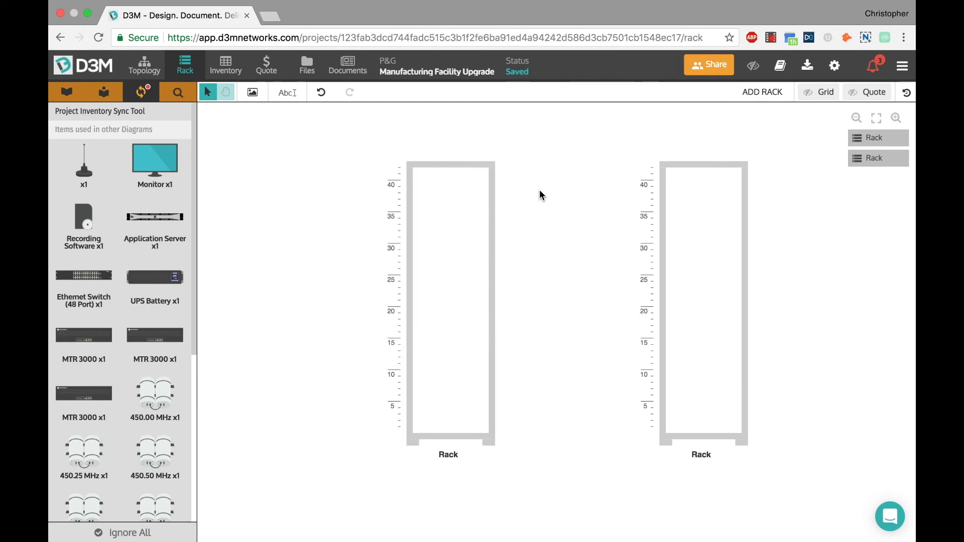
# - Rename the left rack's label to 'Rack #1'
pyautogui.doubleClick(446, 456)
pyautogui.click(475, 463)
pyautogui.write('#1')
pyautogui.click(700, 455)
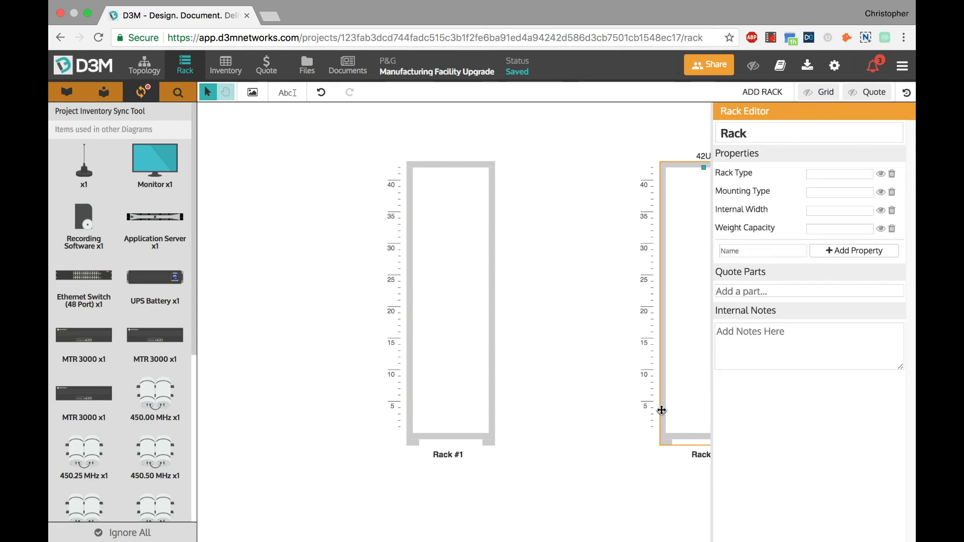
pyautogui.click(533, 232)
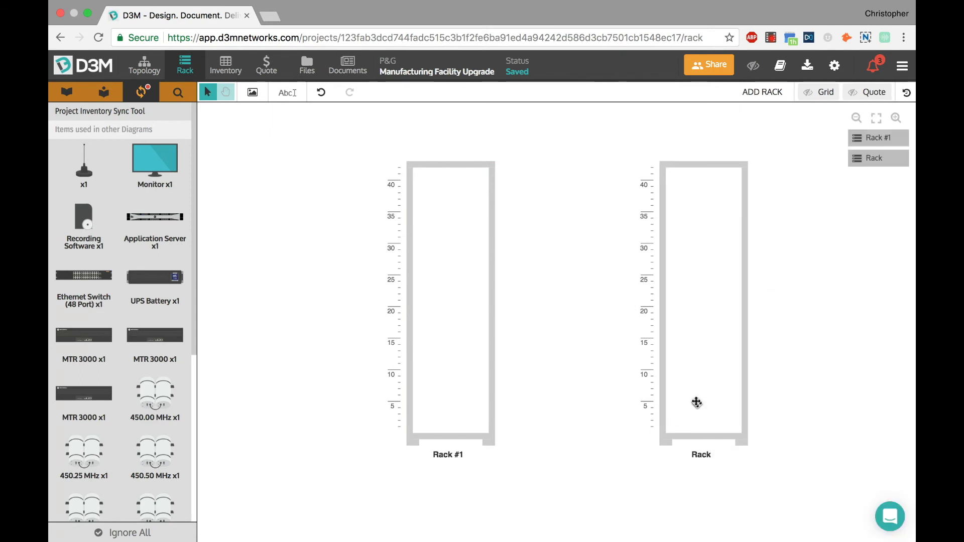
# - Name the right rack 'Rack #2', display its internal width and weight capacity, then edit Rack #1's internal width
pyautogui.click(748, 431)
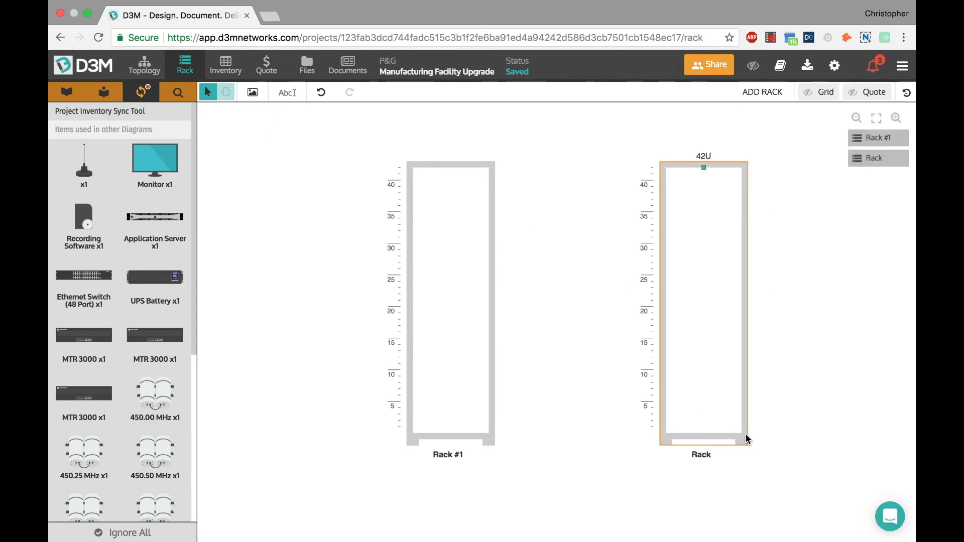
pyautogui.write('#2')
pyautogui.click(836, 213)
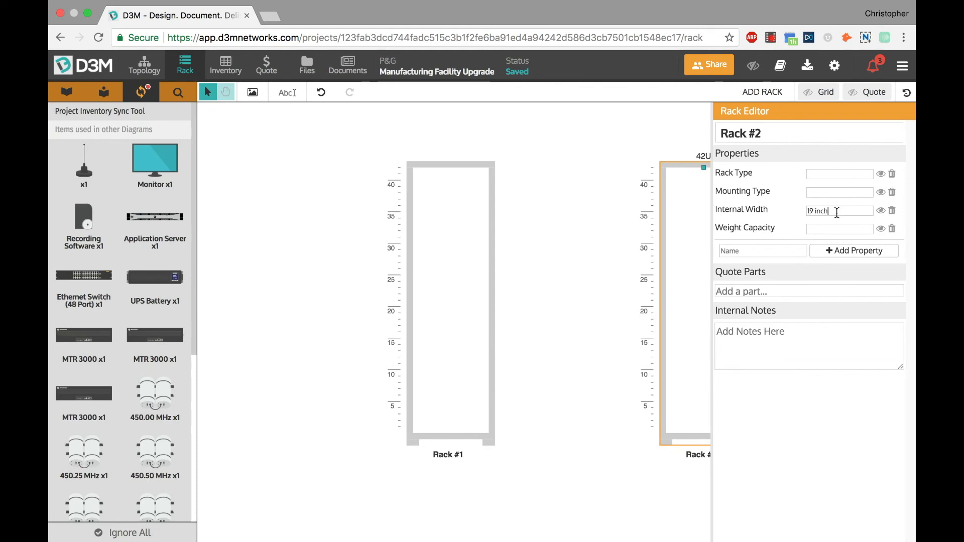
pyautogui.click(859, 230)
pyautogui.click(881, 210)
pyautogui.click(880, 229)
pyautogui.click(595, 232)
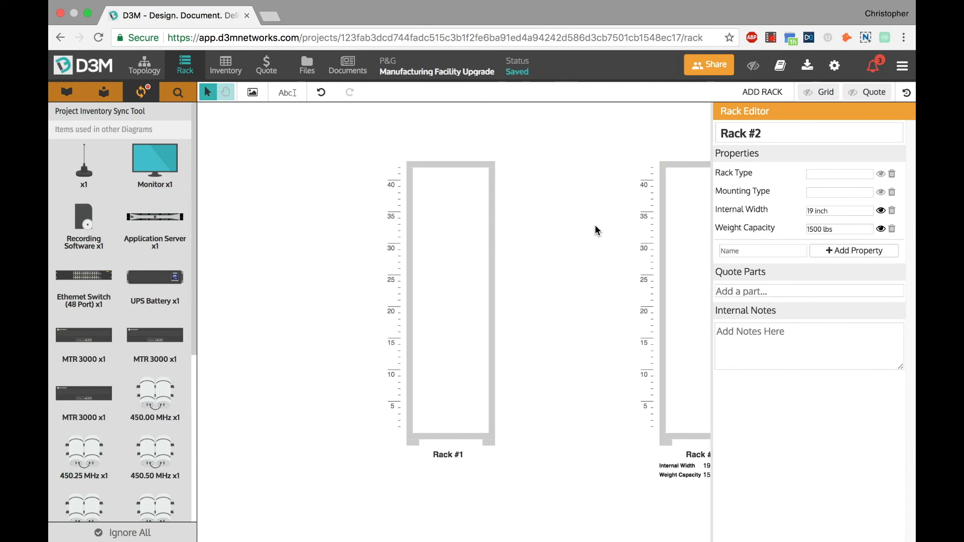
pyautogui.click(488, 425)
pyautogui.click(825, 209)
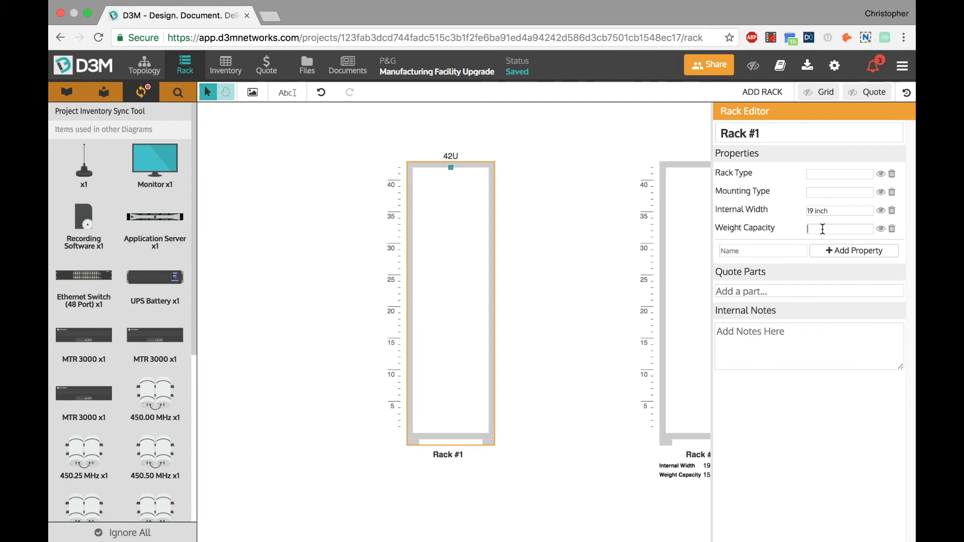
# - Change Rack #1's internal width to 21 inch and display it under the rack
pyautogui.doubleClick(813, 211)
pyautogui.press('BackSpace')
pyautogui.write('21')
pyautogui.click(881, 212)
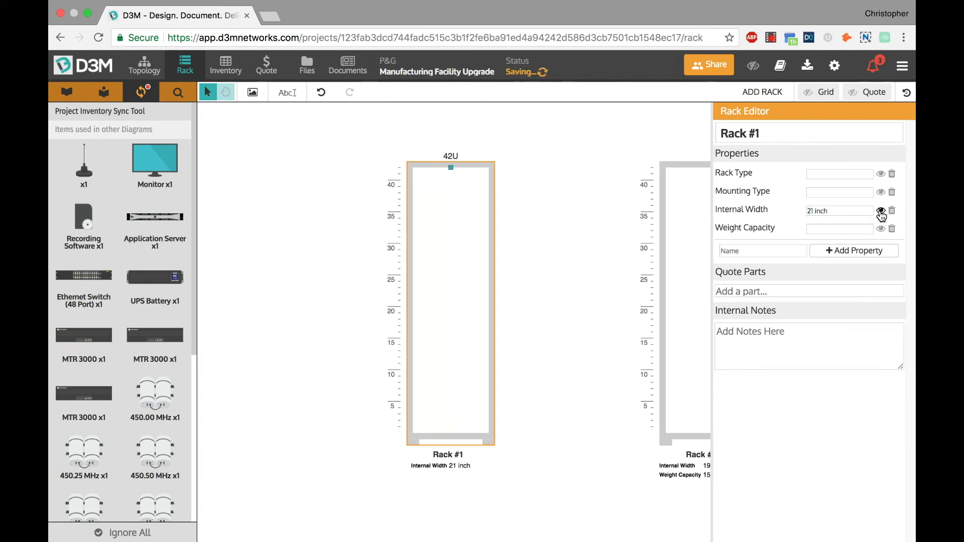
# - Enter a 1500 lbs weight capacity, show it beneath Rack #1, and close the editor
pyautogui.click(830, 230)
pyautogui.write('1')
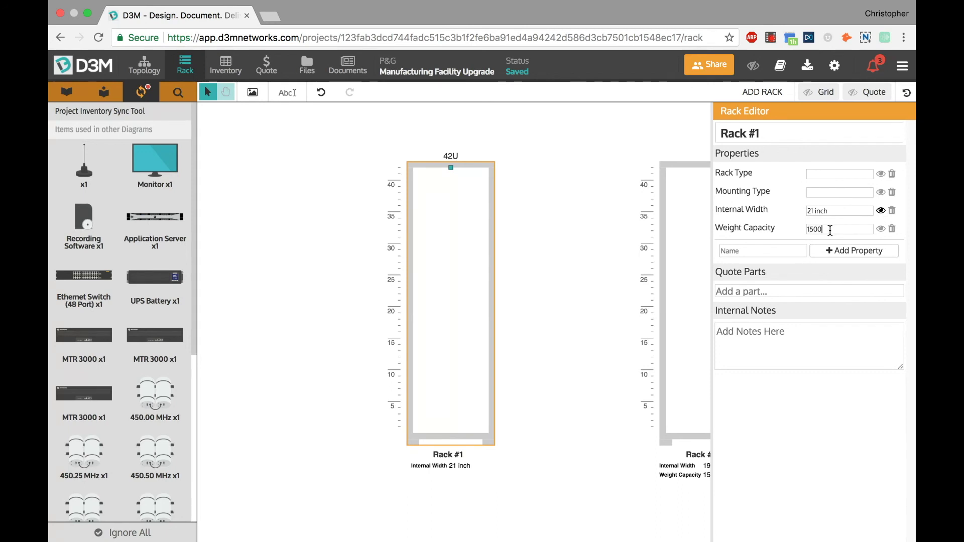
pyautogui.write('500 lbs')
pyautogui.click(880, 229)
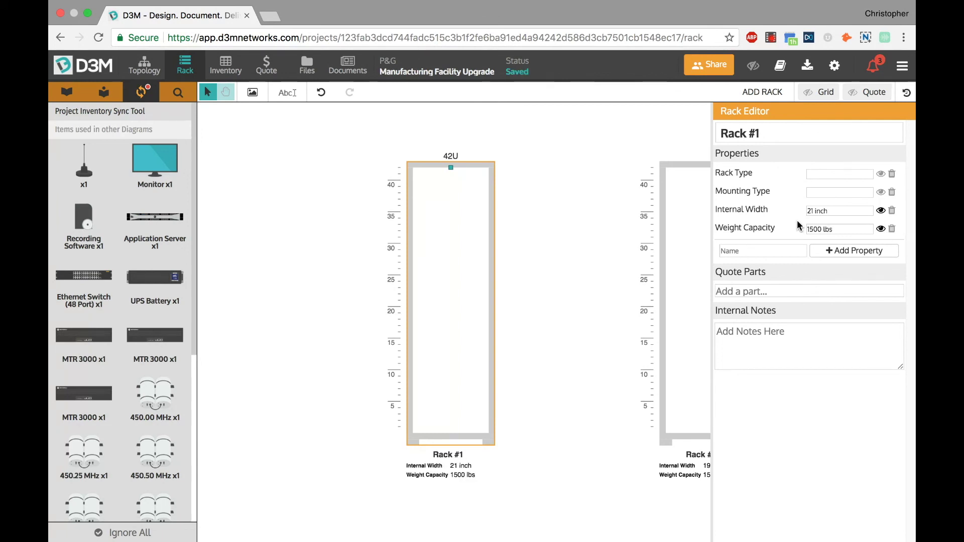
pyautogui.click(585, 227)
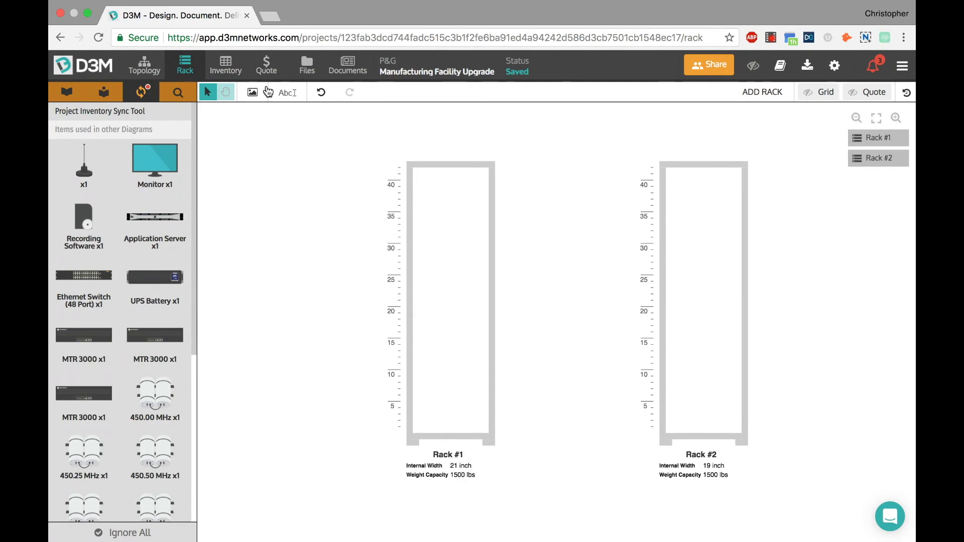
pyautogui.click(350, 157)
pyautogui.tripleClick(805, 156)
pyautogui.write('2')
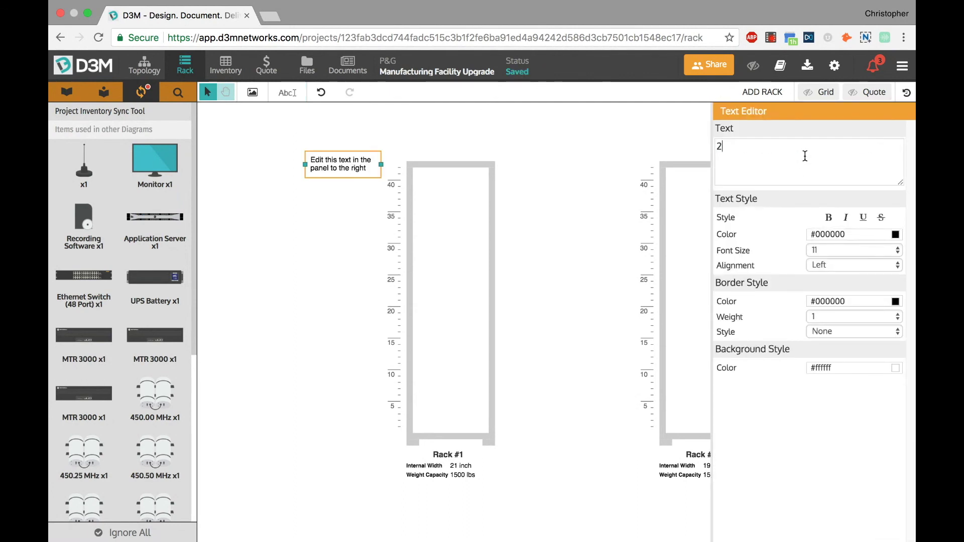
pyautogui.press('BackSpace')
pyautogui.click(846, 251)
pyautogui.click(855, 296)
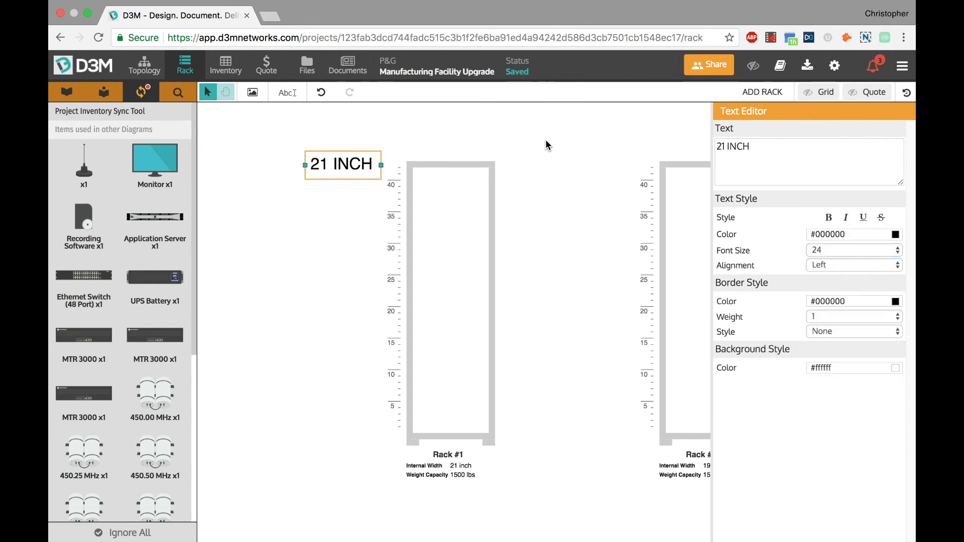
pyautogui.click(372, 141)
pyautogui.moveTo(362, 169); pyautogui.dragTo(468, 147)
pyautogui.click(597, 155)
pyautogui.click(448, 146)
pyautogui.press('Delete')
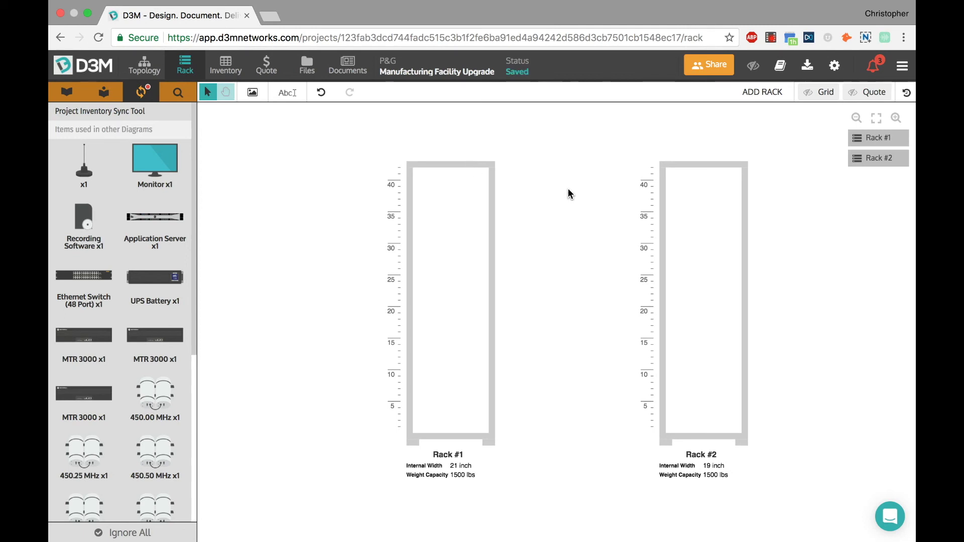
pyautogui.scroll(2, 545, 214)
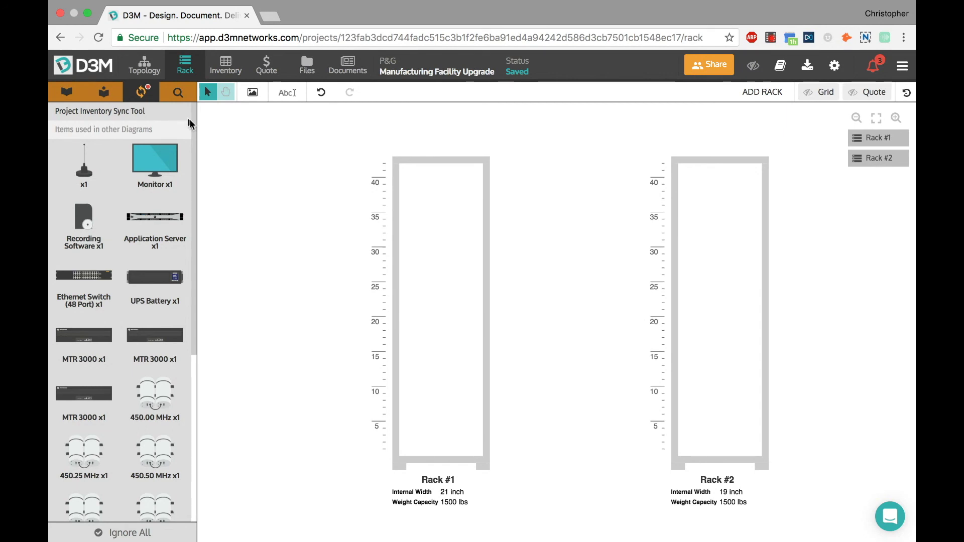
pyautogui.click(146, 68)
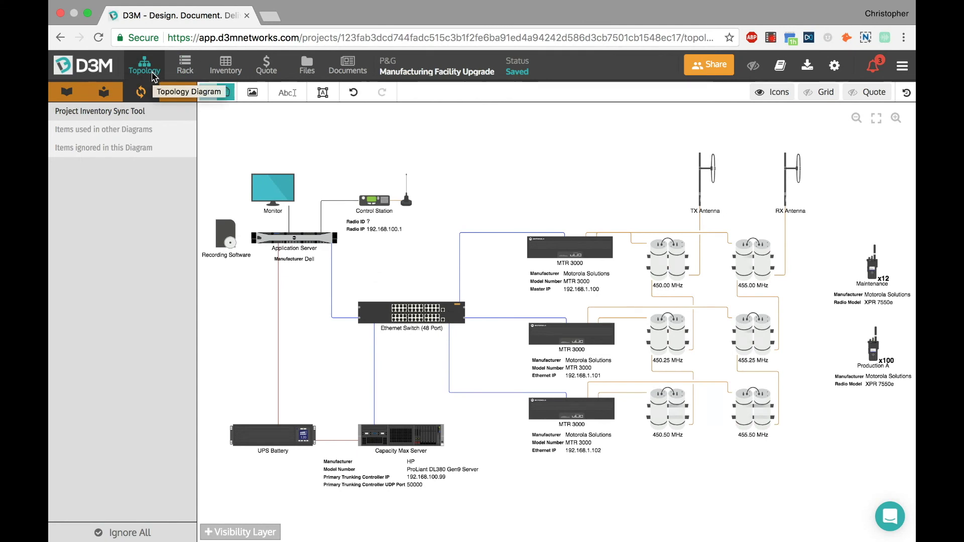
pyautogui.click(188, 68)
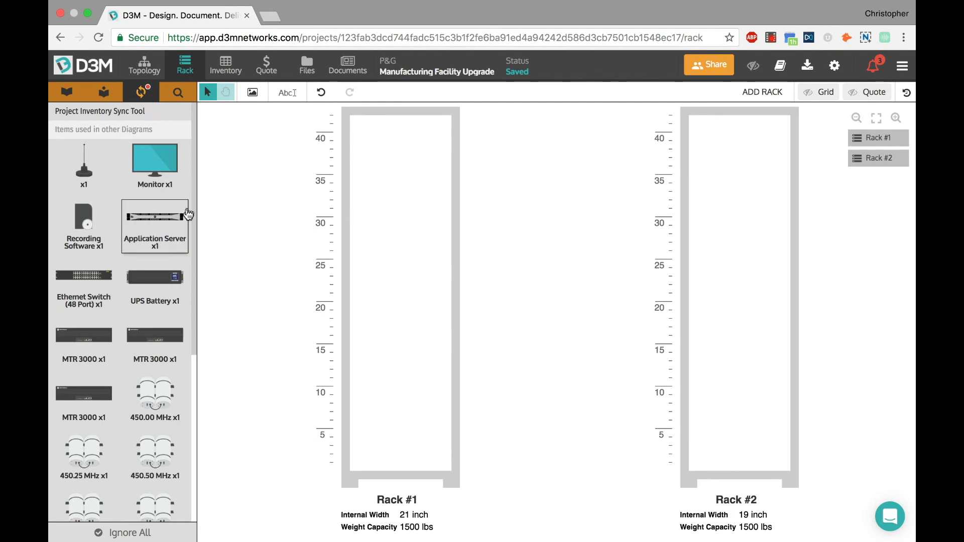
# - Exclude the unnamed antenna inventory item from the diagram
pyautogui.moveTo(194, 194); pyautogui.dragTo(325, 225)
pyautogui.scroll(-3, 580, 182)
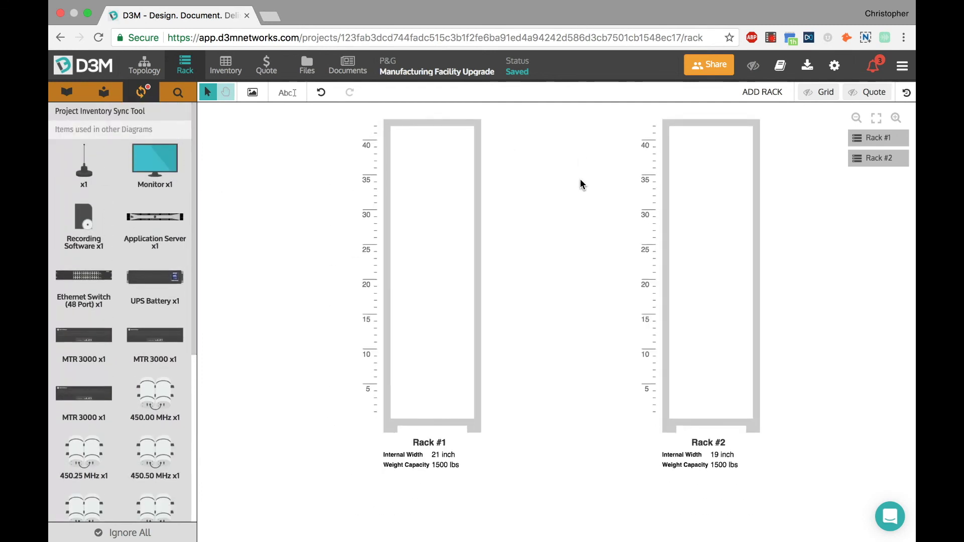
pyautogui.click(86, 153)
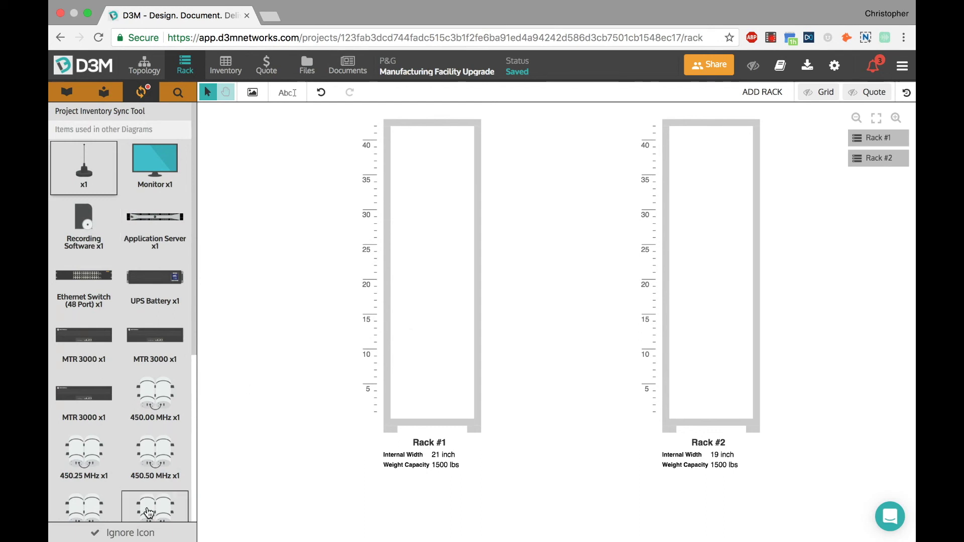
pyautogui.click(132, 531)
# - Mount the Monitor around U25 in Rack #2 with the Application Server below it
pyautogui.moveTo(92, 169); pyautogui.dragTo(710, 275)
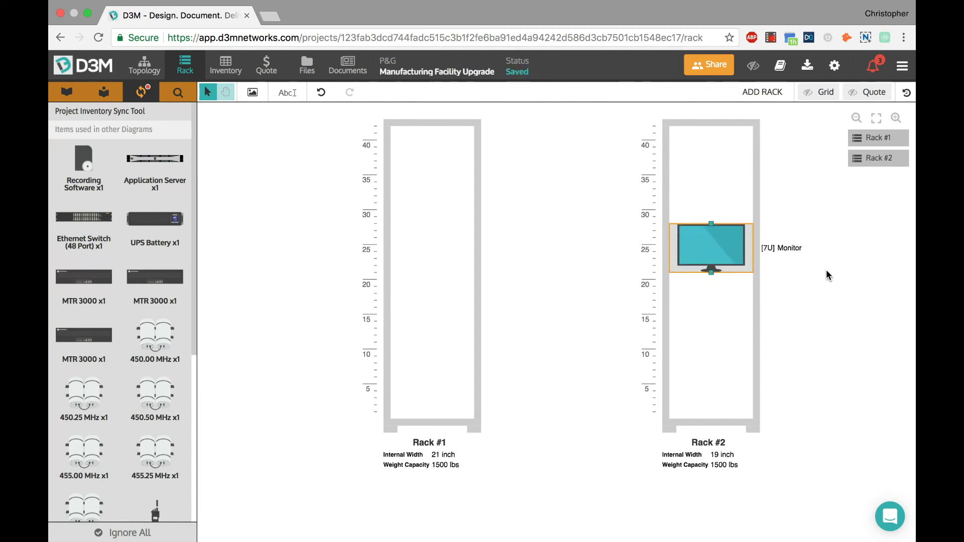
pyautogui.click(823, 290)
pyautogui.moveTo(162, 165); pyautogui.dragTo(717, 290)
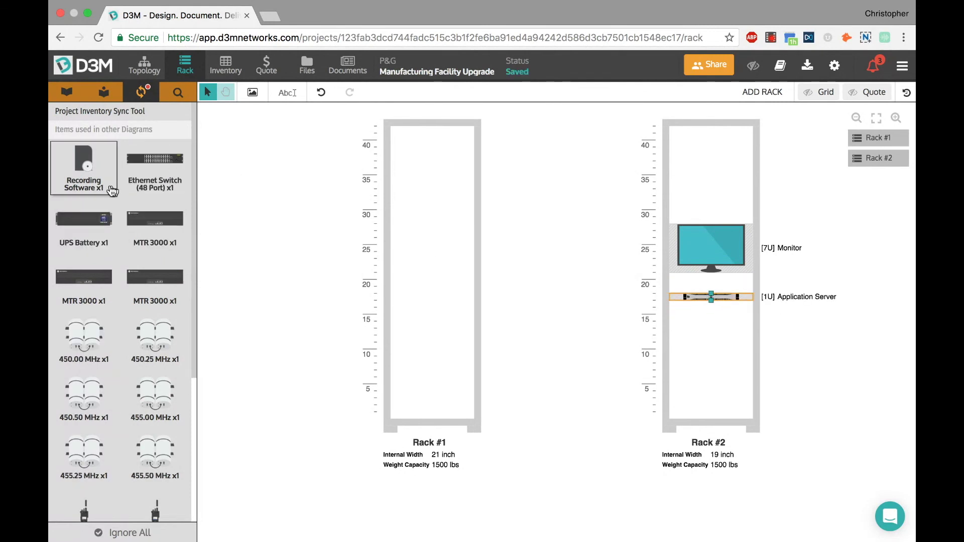
# - Exclude Recording Software and mount the 48-port Ethernet Switch below the server
pyautogui.click(90, 174)
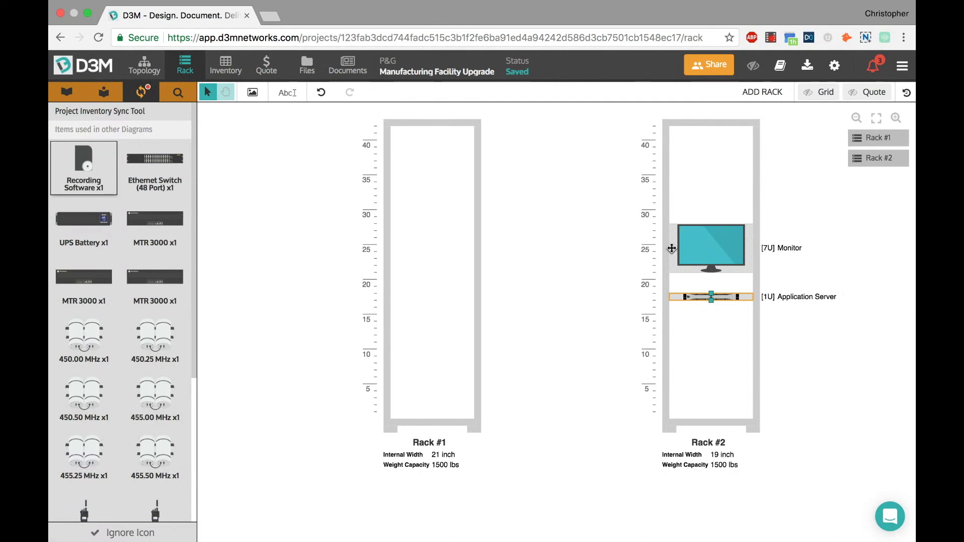
pyautogui.click(142, 532)
pyautogui.moveTo(102, 171); pyautogui.dragTo(703, 308)
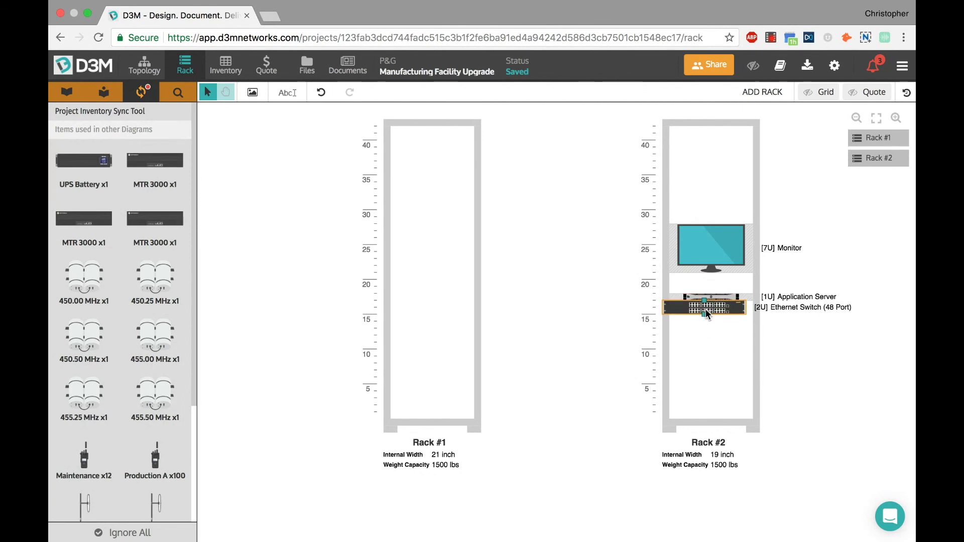
# - Place three 3U MTR 3000s at the top of Rack #1 and a UPS Battery low in Rack #2
pyautogui.moveTo(132, 230); pyautogui.dragTo(433, 188)
pyautogui.click(441, 187)
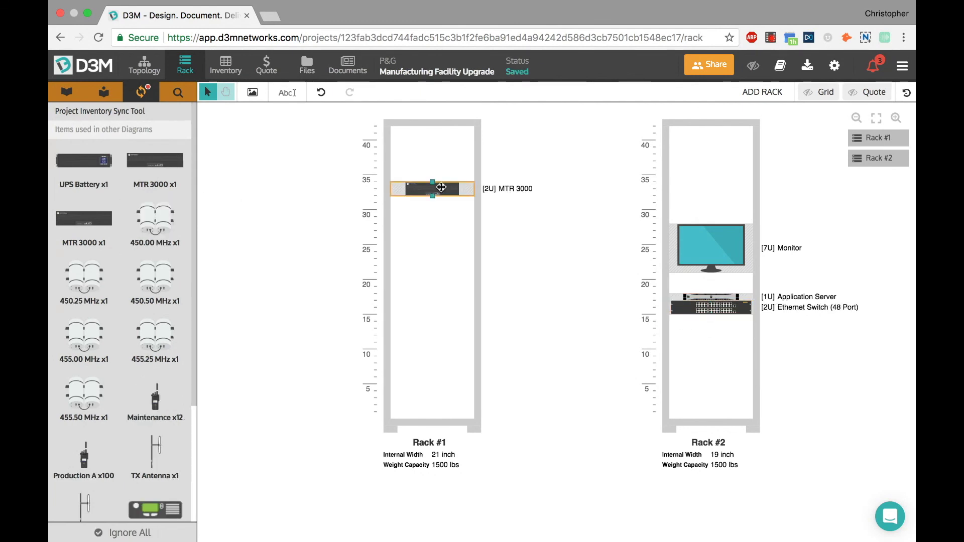
pyautogui.moveTo(432, 180); pyautogui.dragTo(432, 174)
pyautogui.moveTo(154, 160); pyautogui.dragTo(434, 156)
pyautogui.moveTo(155, 161); pyautogui.dragTo(432, 221)
pyautogui.click(303, 201)
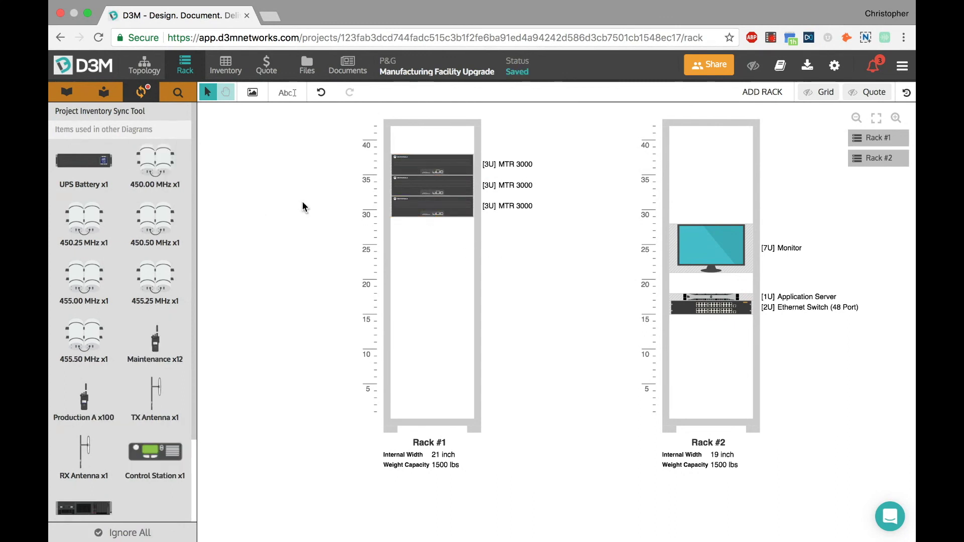
pyautogui.moveTo(95, 165); pyautogui.dragTo(711, 381)
pyautogui.click(592, 367)
# - Mount the 450.00, 450.25, 455.00 and 450.50 MHz combiners below the MTRs, enlarged to 5U
pyautogui.moveTo(83, 166); pyautogui.dragTo(432, 279)
pyautogui.click(433, 275)
pyautogui.moveTo(83, 166); pyautogui.dragTo(432, 280)
pyautogui.click(430, 303)
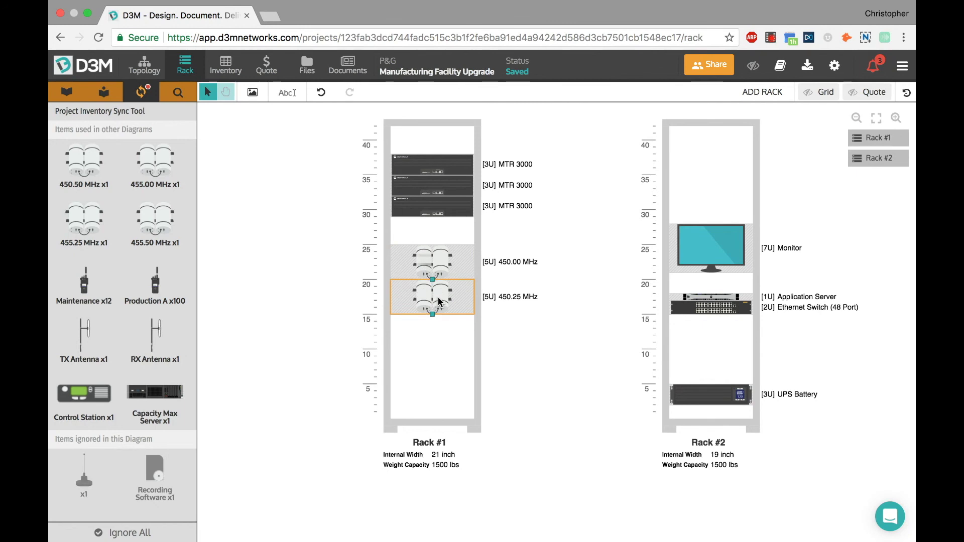
pyautogui.moveTo(155, 166); pyautogui.dragTo(452, 350)
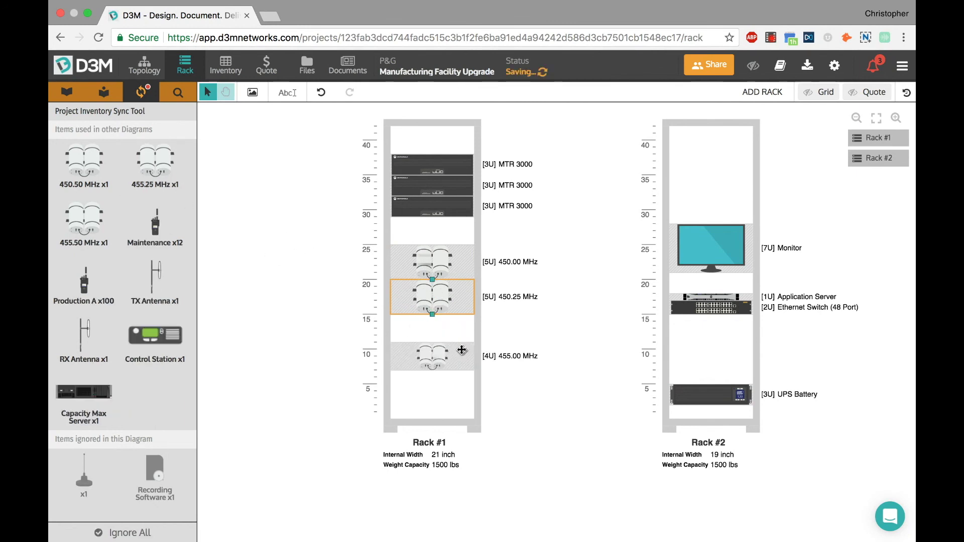
pyautogui.click(435, 347)
pyautogui.click(432, 340)
pyautogui.click(435, 349)
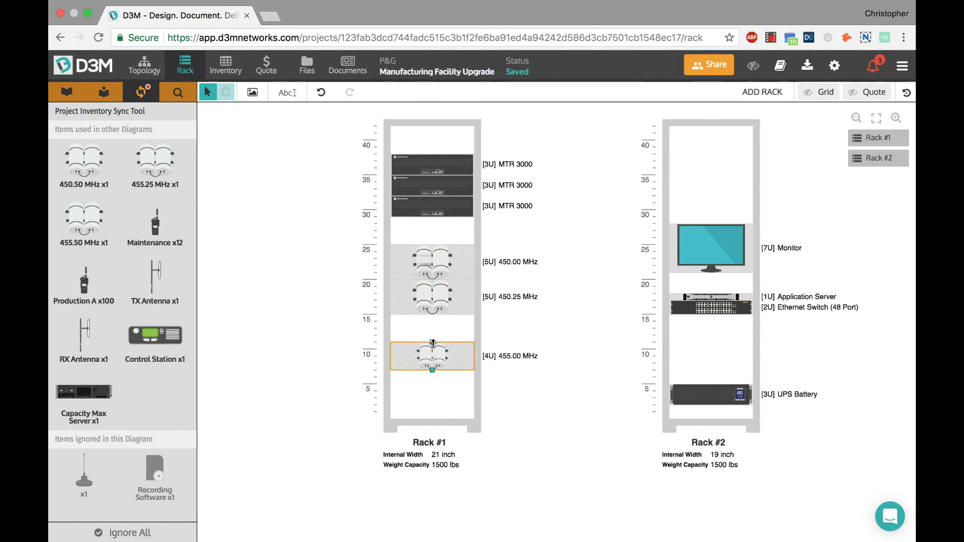
pyautogui.moveTo(433, 340); pyautogui.dragTo(432, 332)
pyautogui.moveTo(101, 177); pyautogui.dragTo(433, 353)
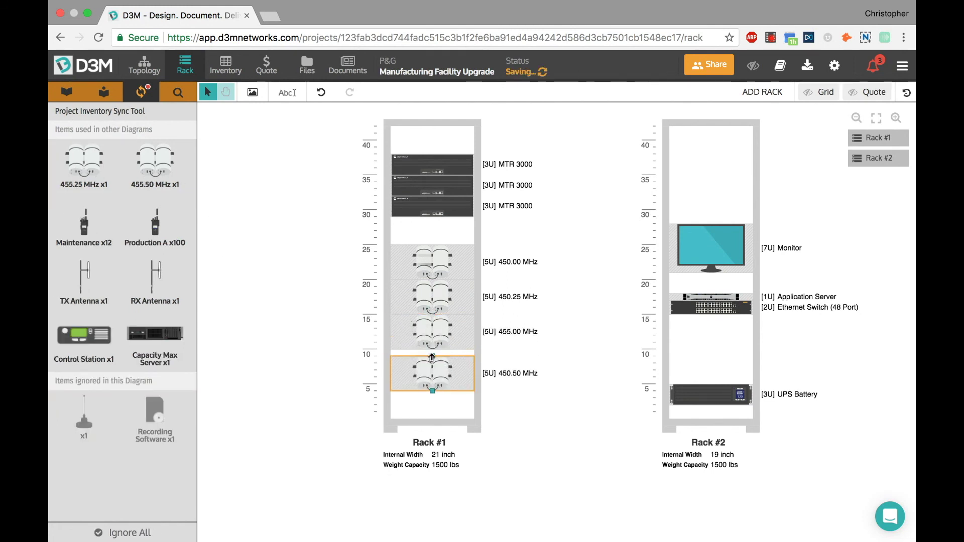